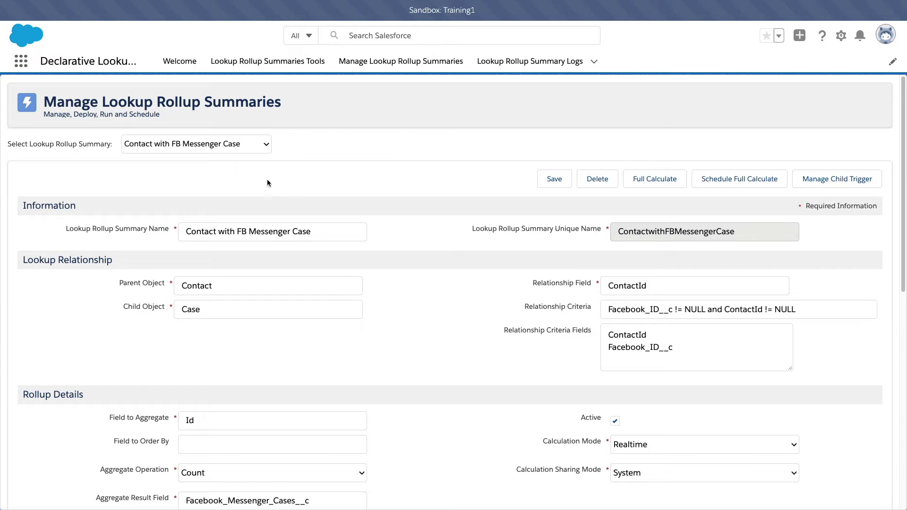
- Review the name of the Contact with FB Messenger Case rollup summary in its Information section
scroll(406, 205, down, 2)
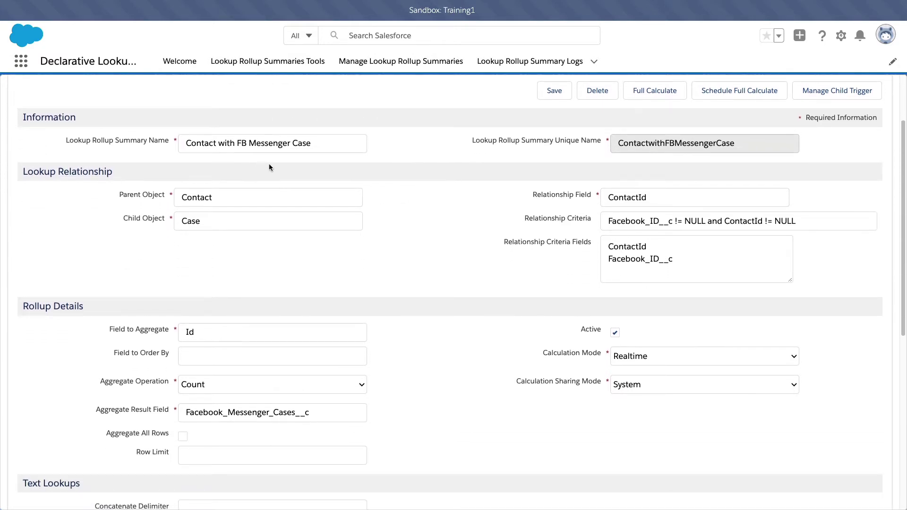
double_click(210, 145)
click(215, 175)
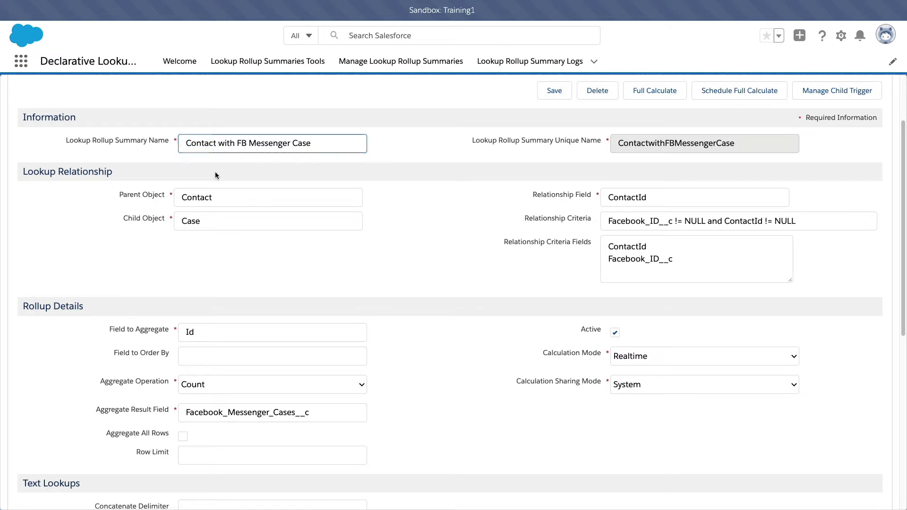
scroll(390, 171, down, 1)
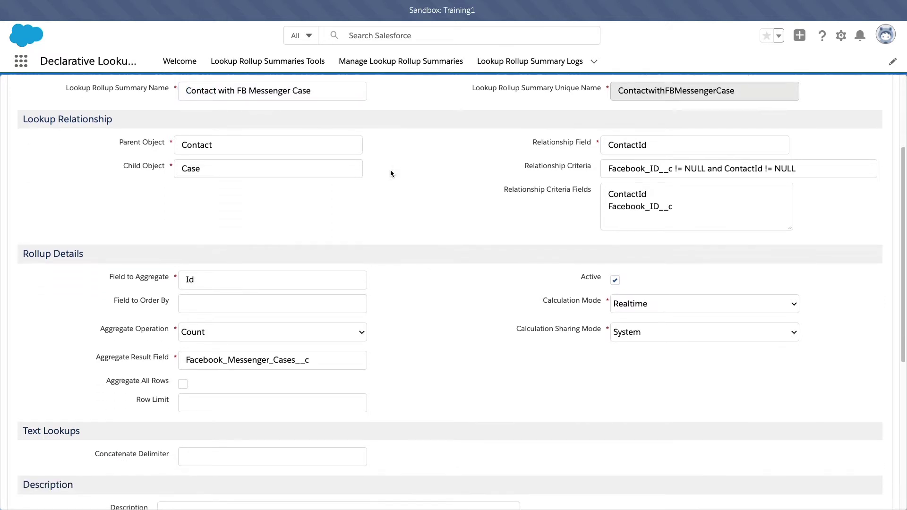
- Examine the parent object and child object set in the rollup's Lookup Relationship section
double_click(190, 169)
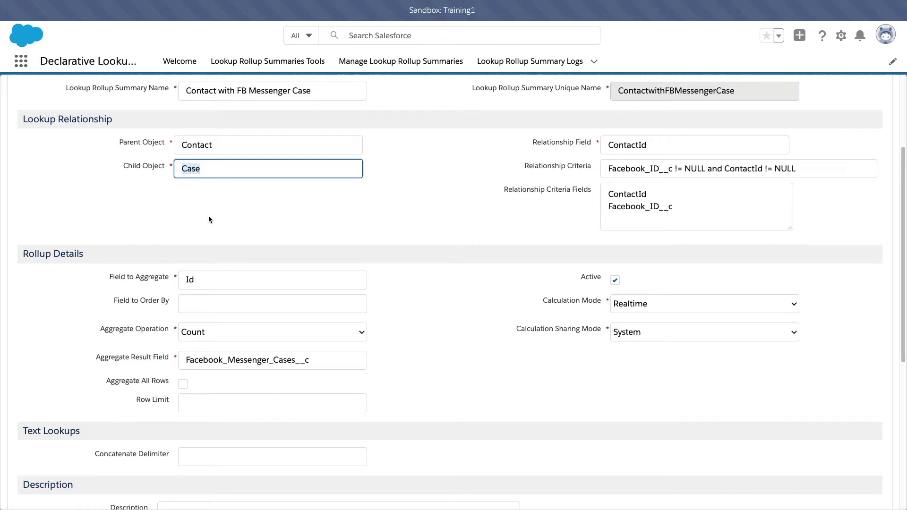
double_click(191, 145)
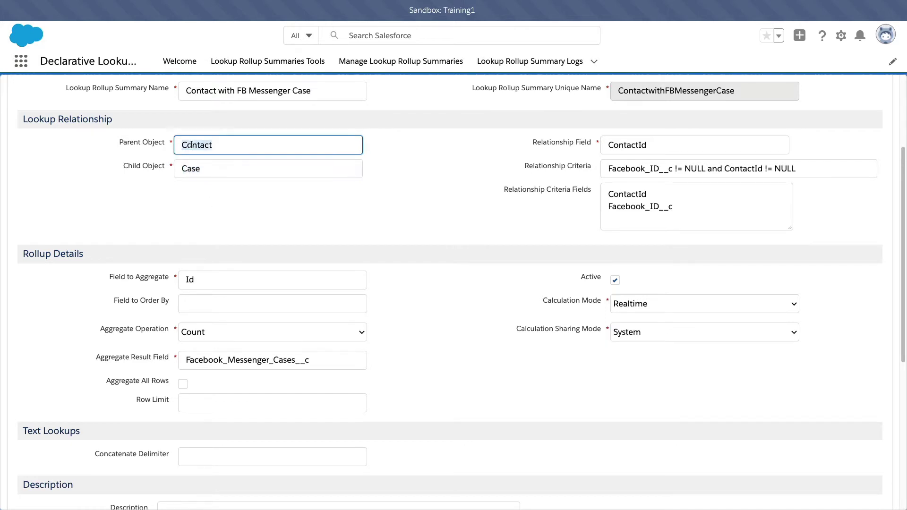
click(213, 205)
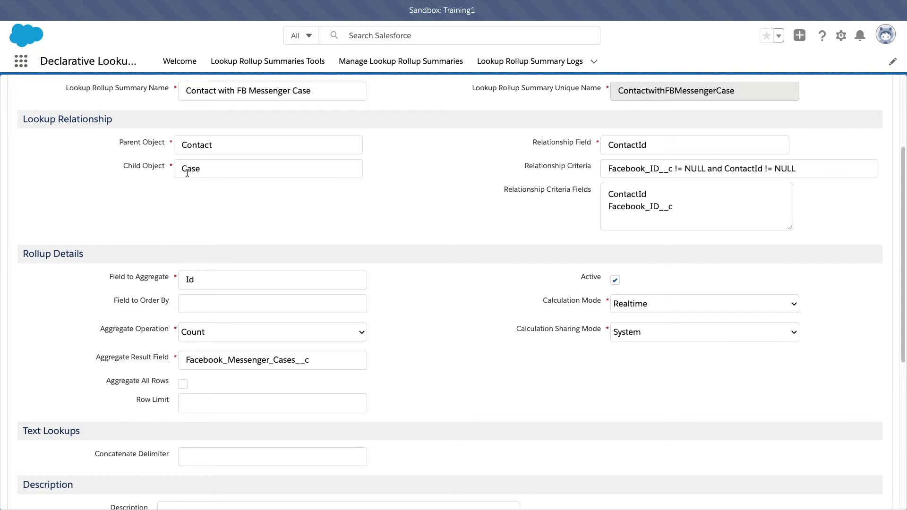
click(204, 145)
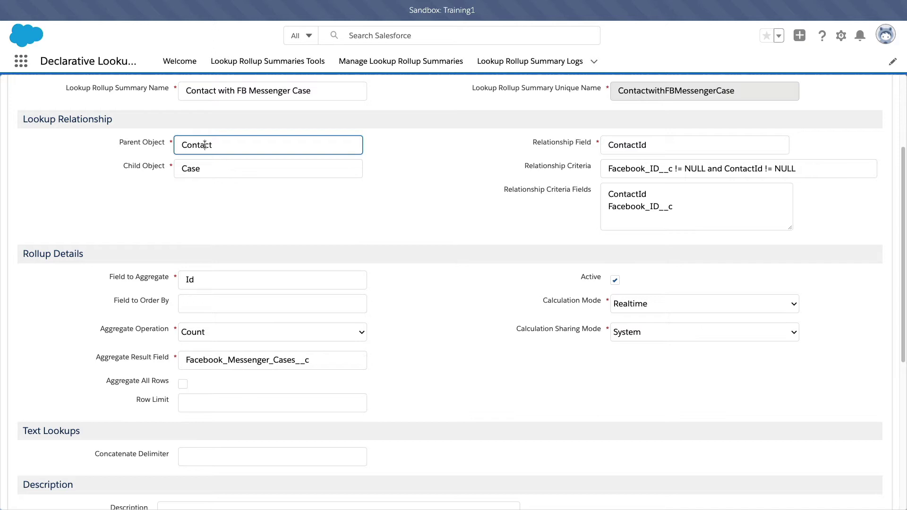
double_click(205, 145)
click(206, 192)
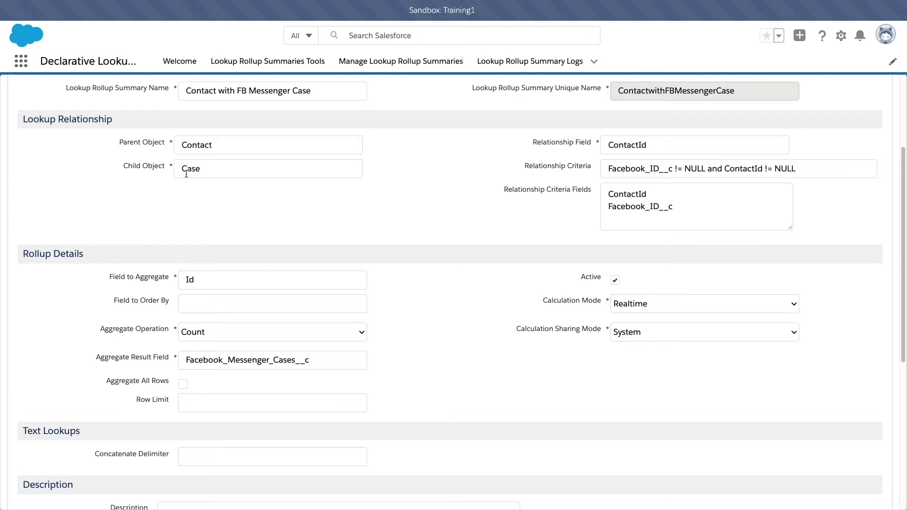
double_click(209, 145)
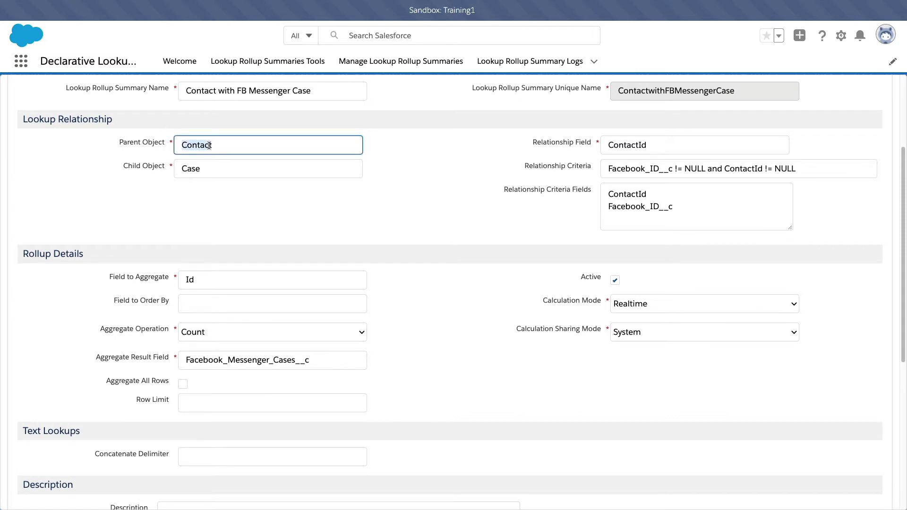
click(225, 203)
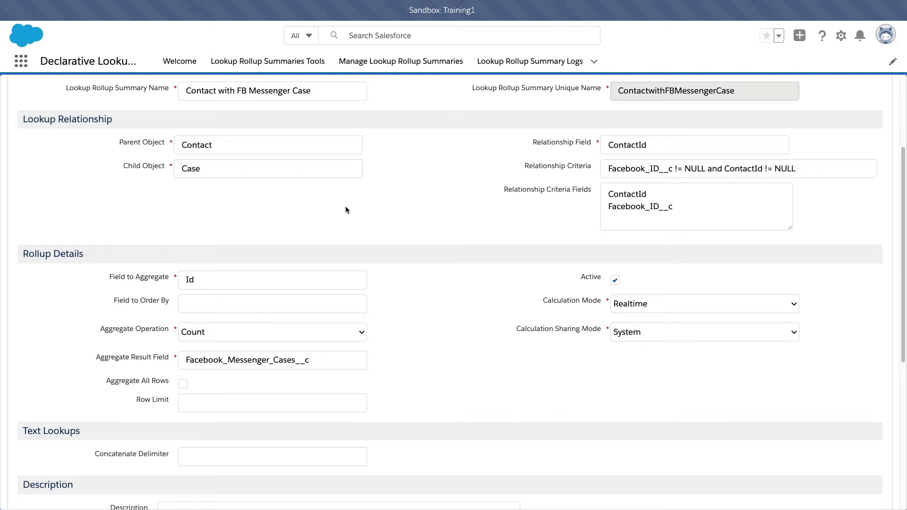
- Check the rollup's Relationship Field against its child object
scroll(432, 221, up, 1)
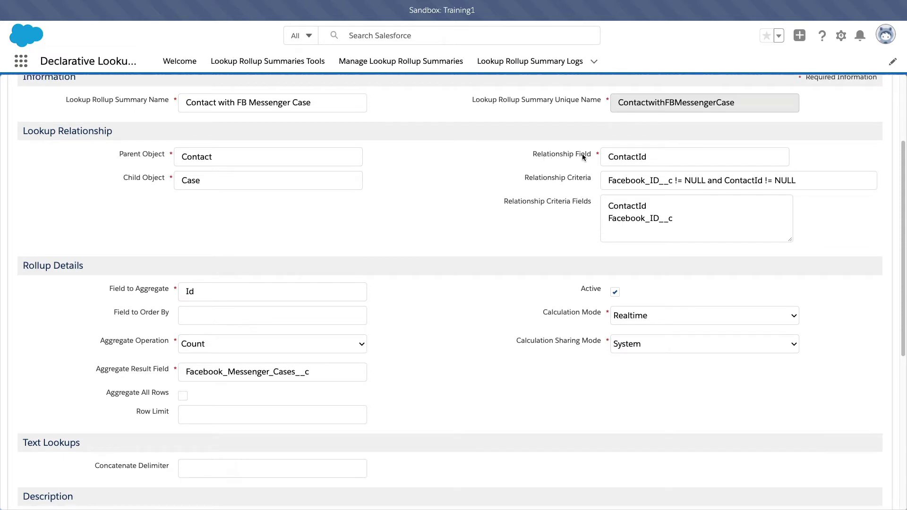
double_click(622, 157)
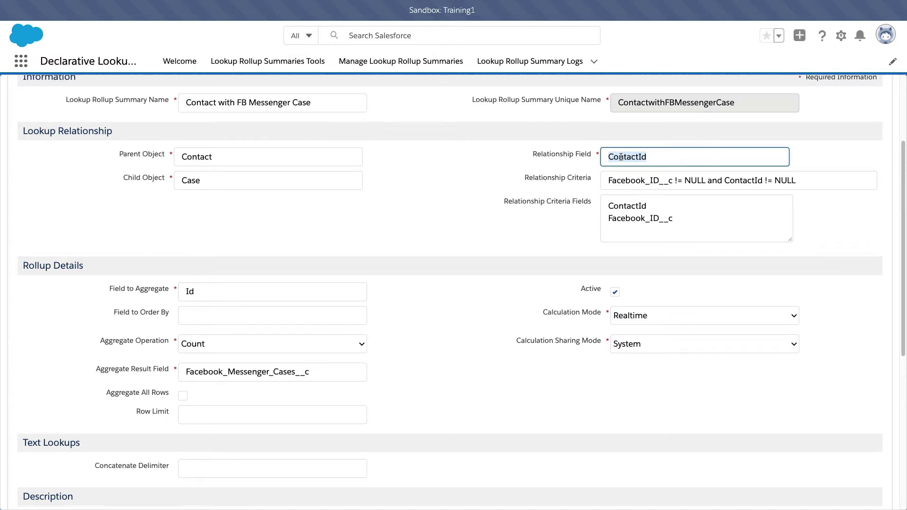
click(438, 180)
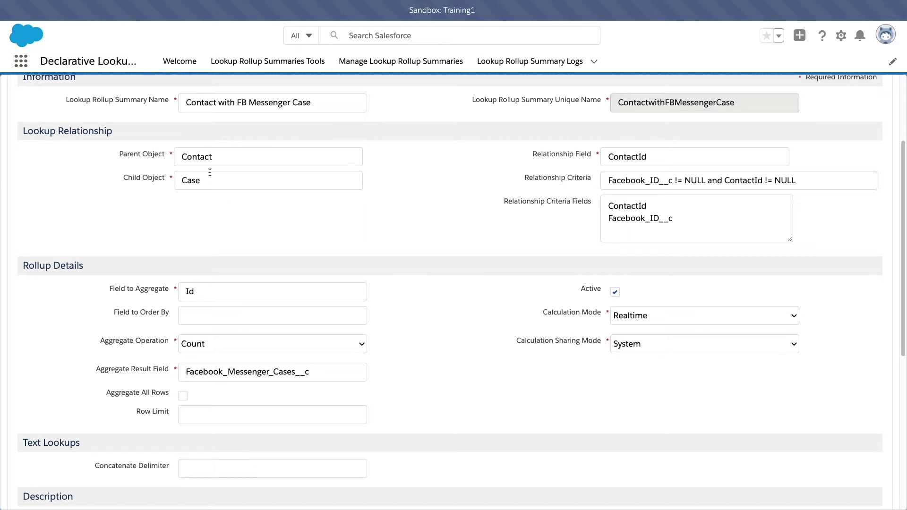
double_click(192, 180)
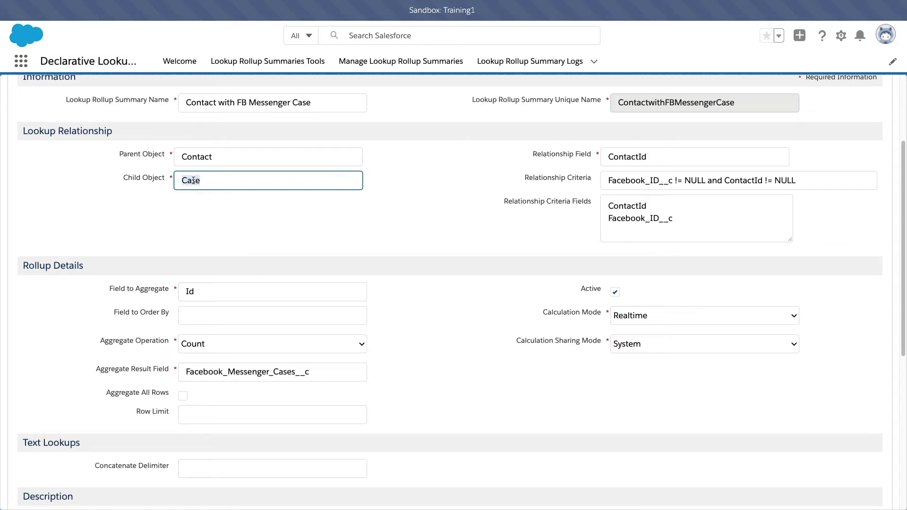
click(195, 202)
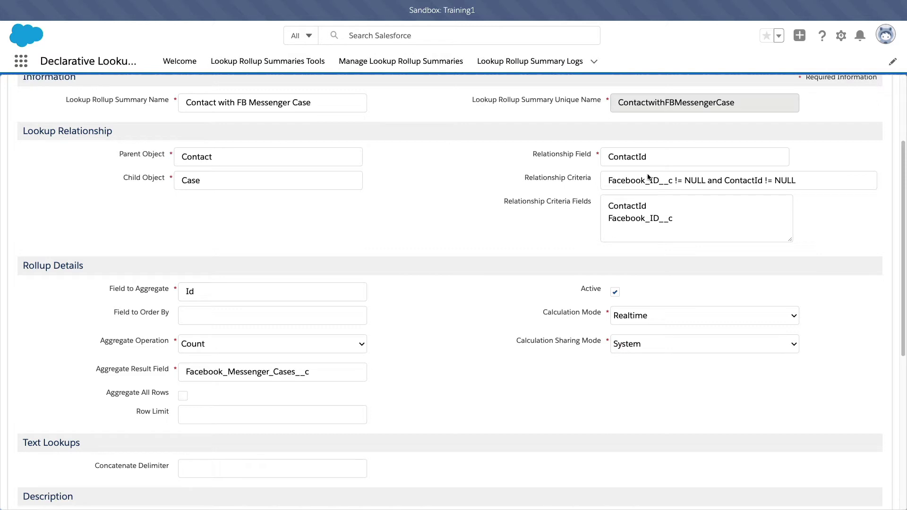
double_click(634, 155)
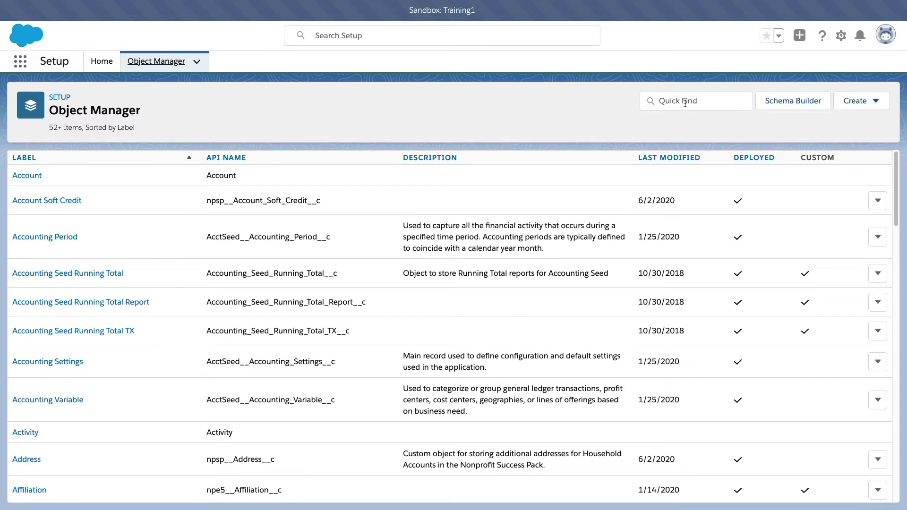
- Find the Case object in Object Manager and open its fields and relationships
click(685, 103)
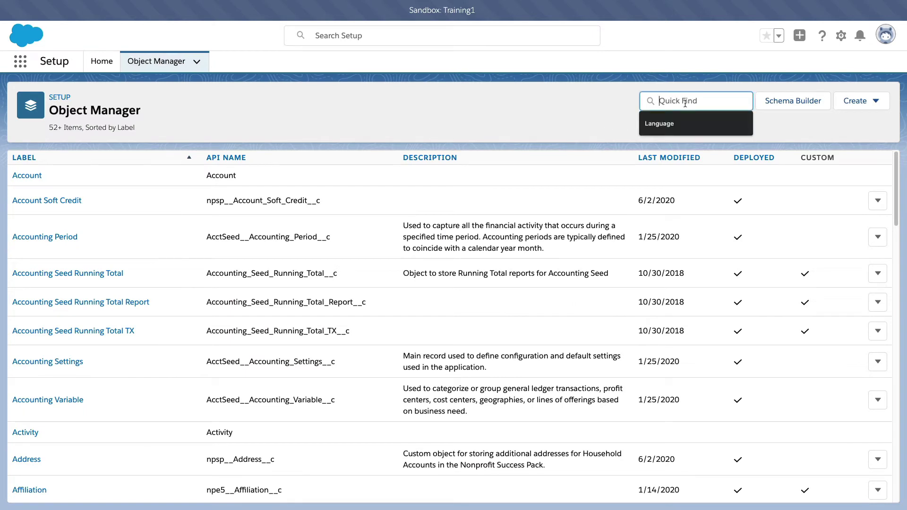
text(Case)
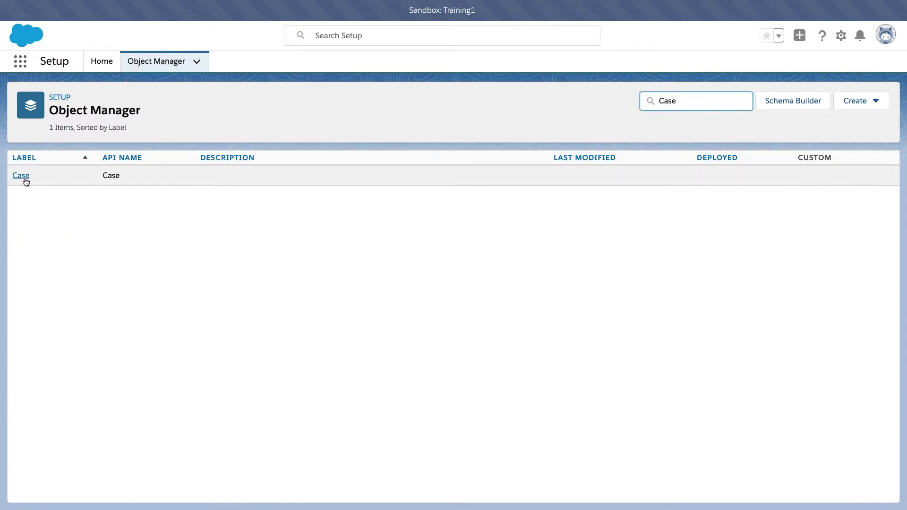
click(23, 179)
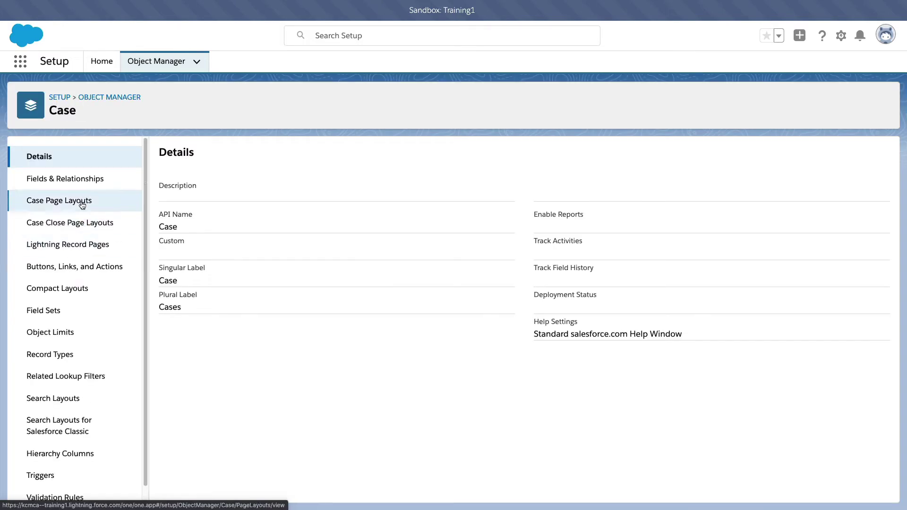
click(80, 188)
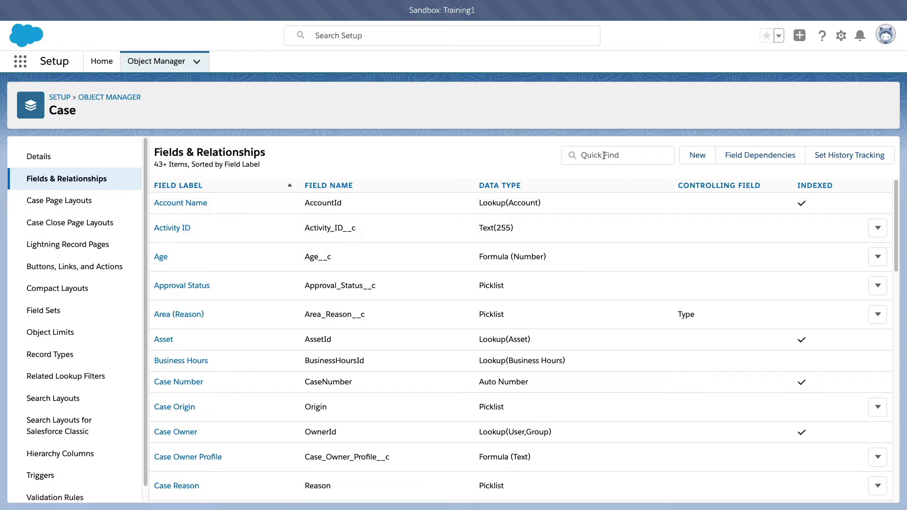
- Filter the Case fields by "Contact" and check the Contact Name field's API name and data type
click(604, 155)
text(Contact)
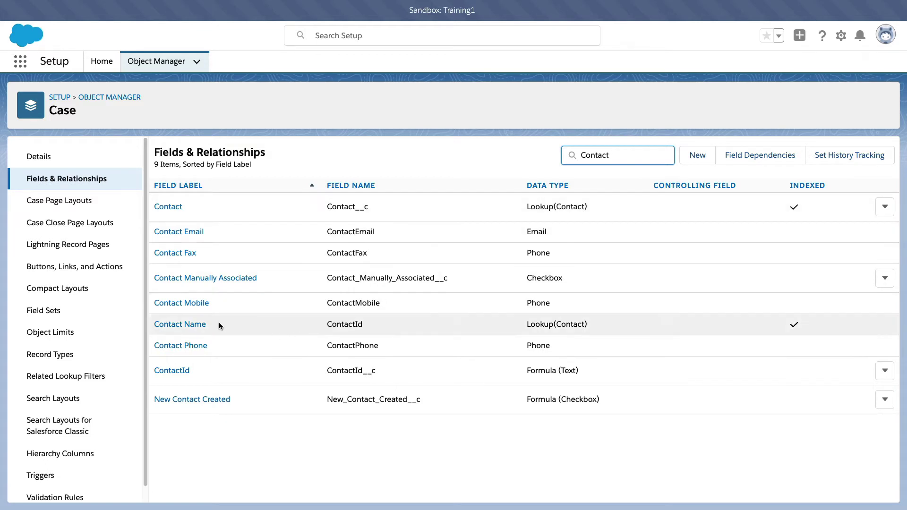
double_click(361, 326)
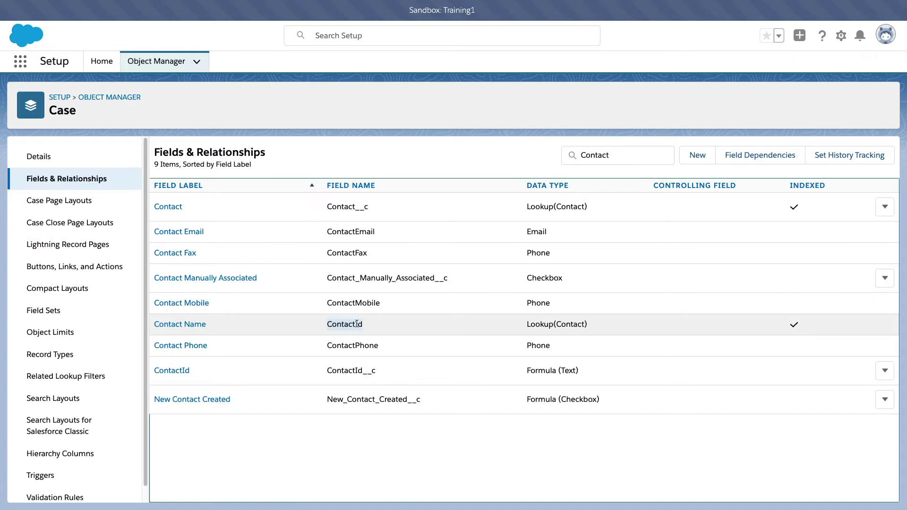
triple_click(566, 326)
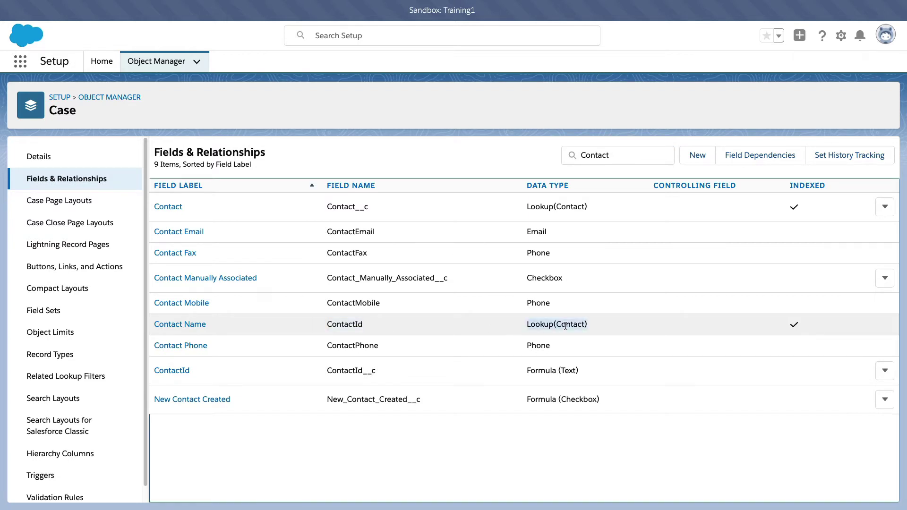
double_click(353, 324)
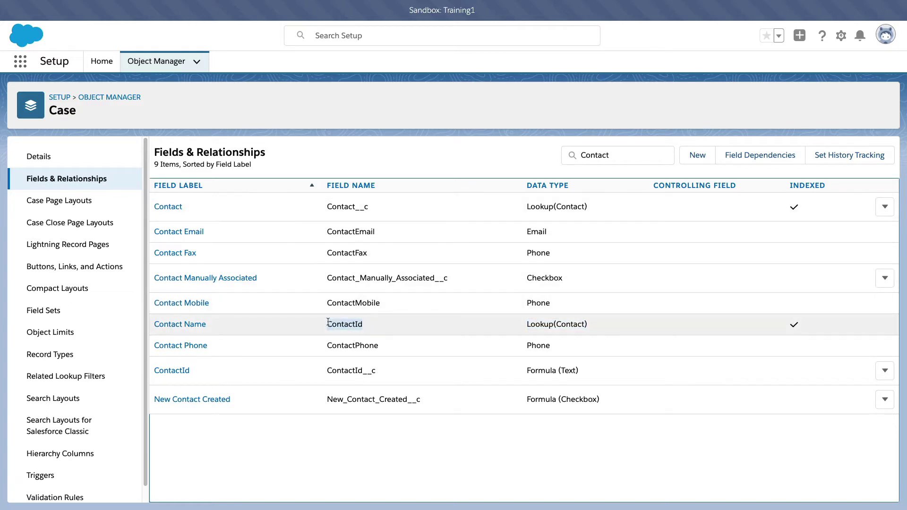
triple_click(548, 321)
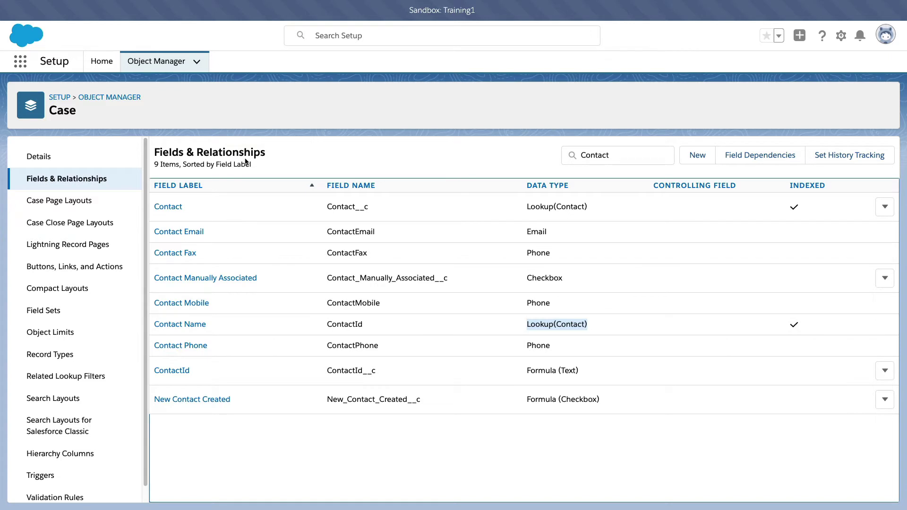
- Return to the Contact with FB Messenger Case rollup summary and locate its Relationship Criteria setting
key(ctrl+Tab)
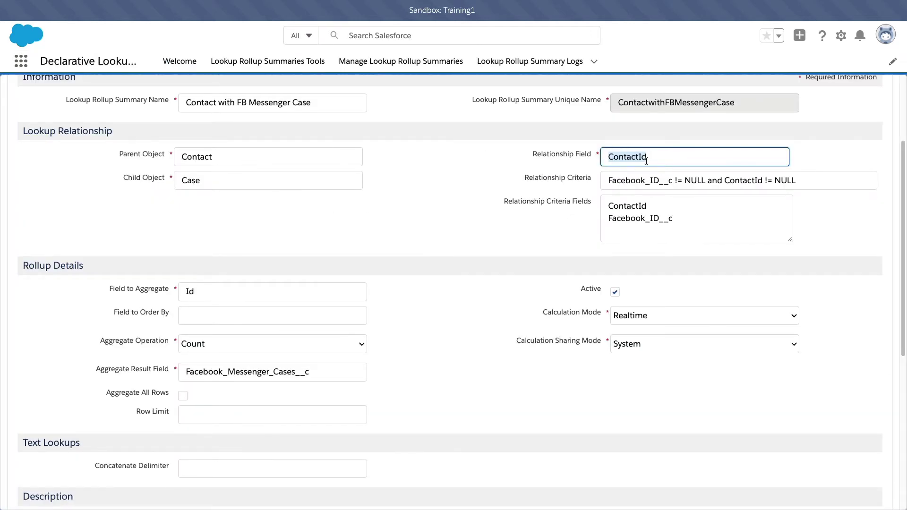
click(566, 178)
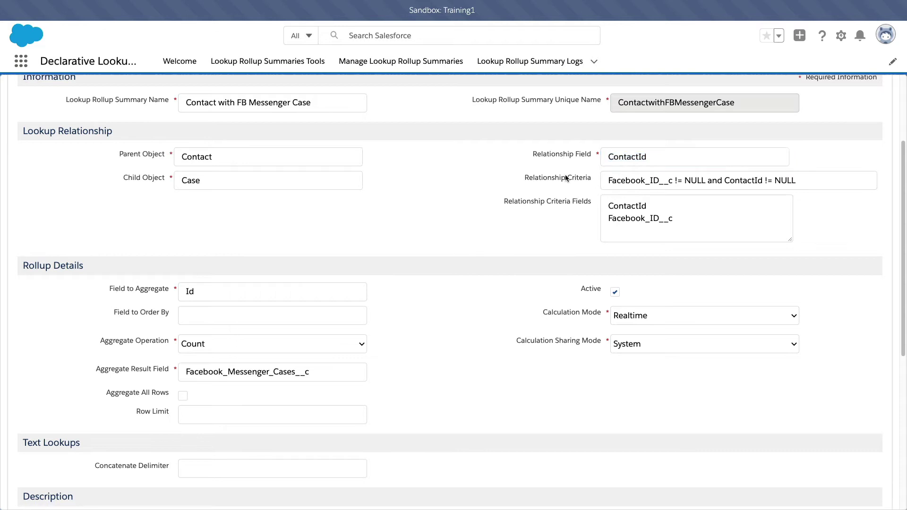
scroll(566, 191, down, 1)
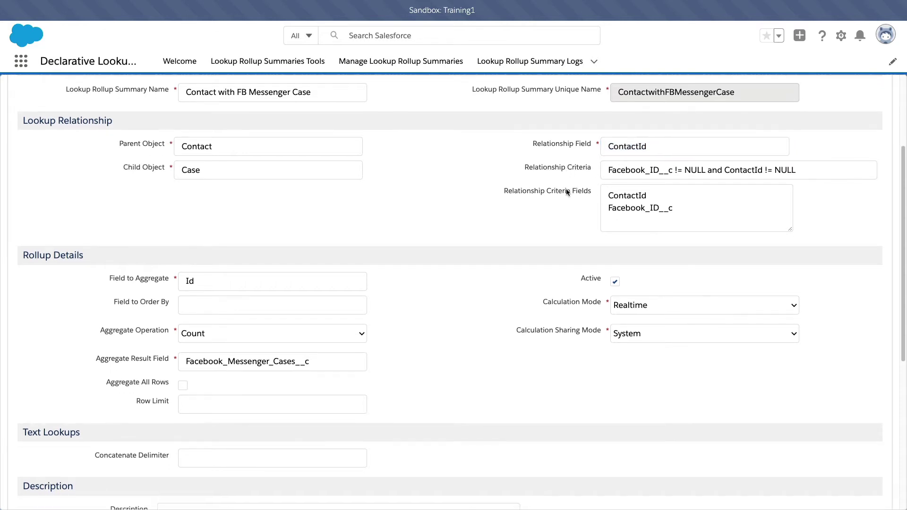
triple_click(526, 167)
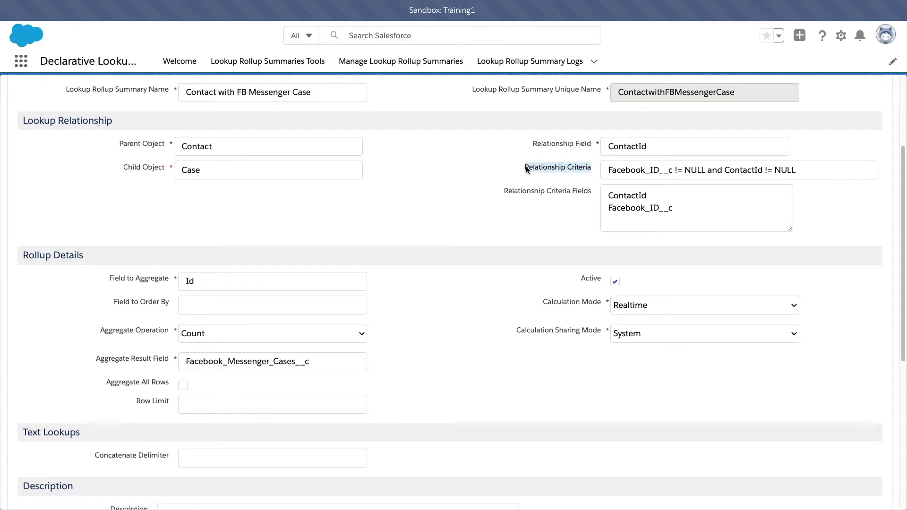
click(536, 188)
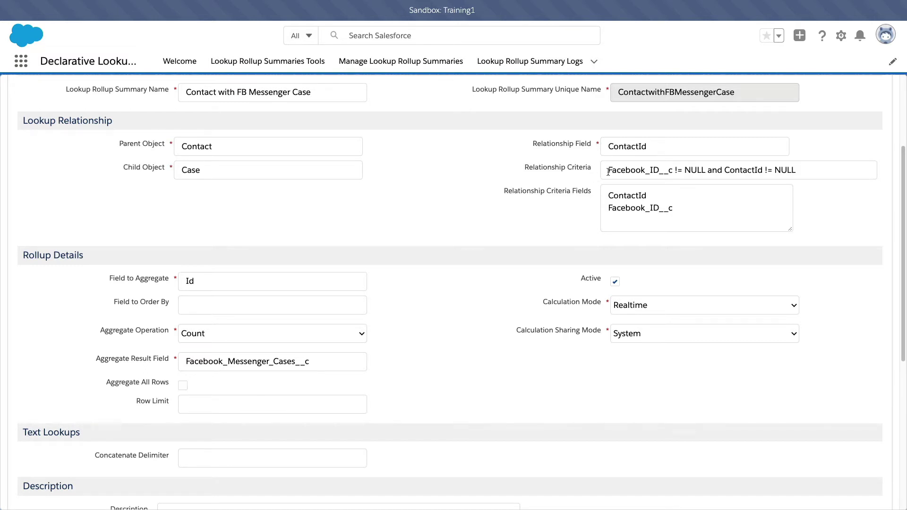
- Examine the Relationship Criteria expression, including its Facebook_ID__c and ContactId conditions
drag(608, 171, 799, 169)
click(614, 173)
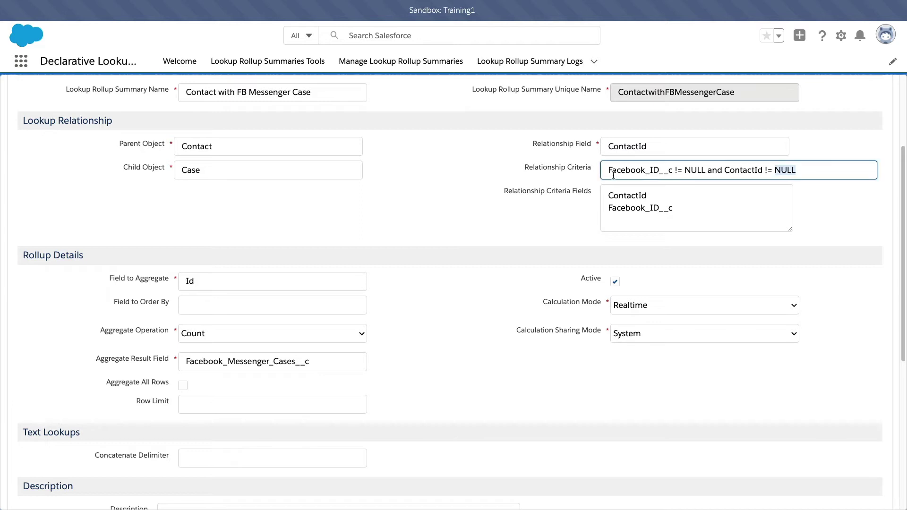
double_click(645, 171)
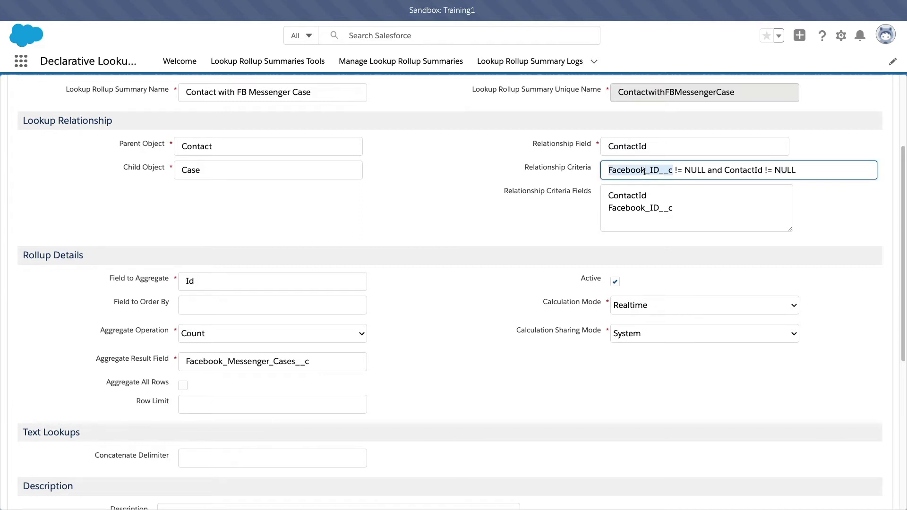
double_click(695, 170)
click(740, 171)
double_click(741, 171)
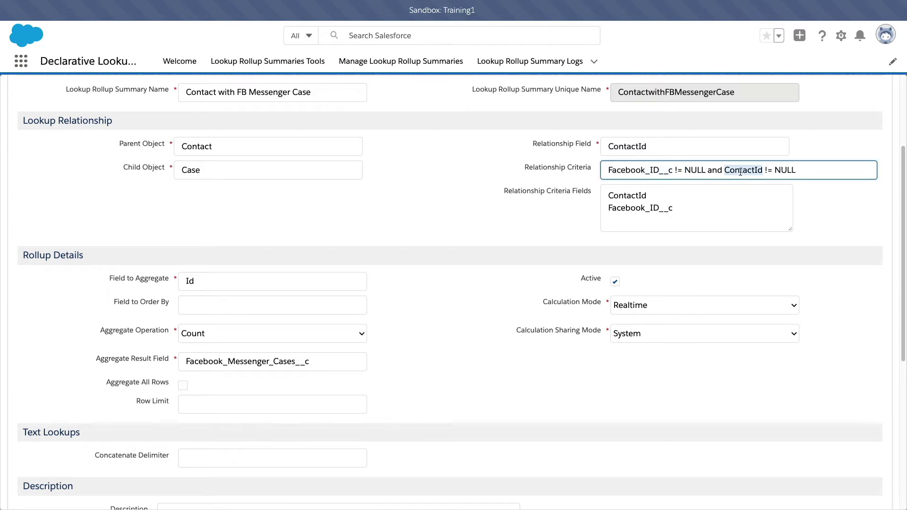
click(779, 171)
double_click(784, 171)
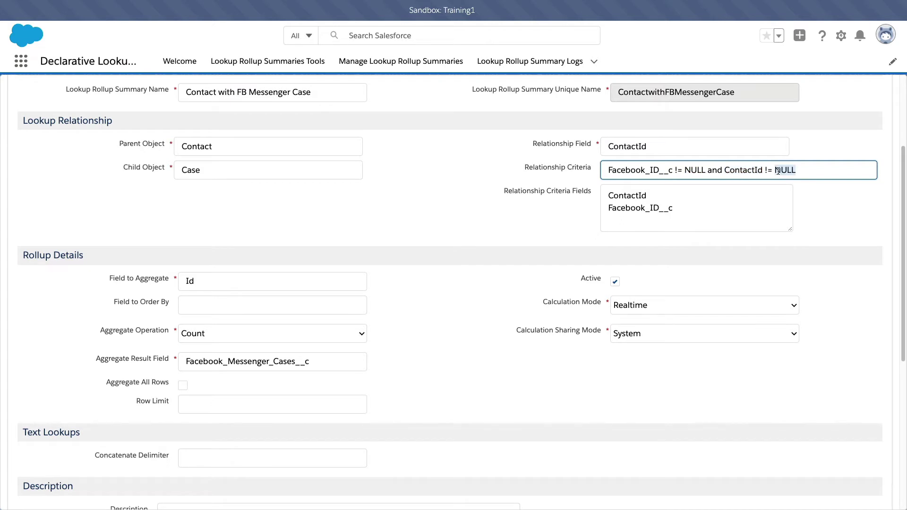
click(815, 157)
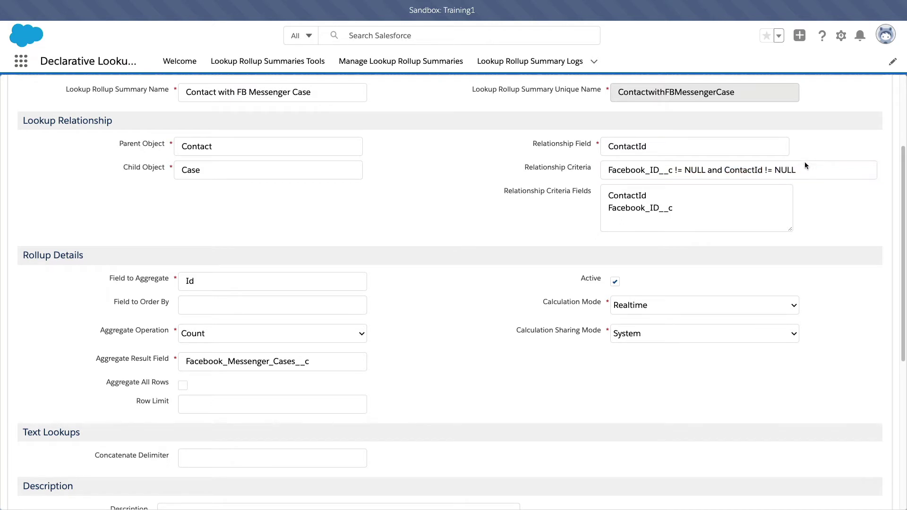
- Check the rollup's Relationship Field and locate the Relationship Criteria Fields setting
click(613, 147)
drag(613, 146, 658, 143)
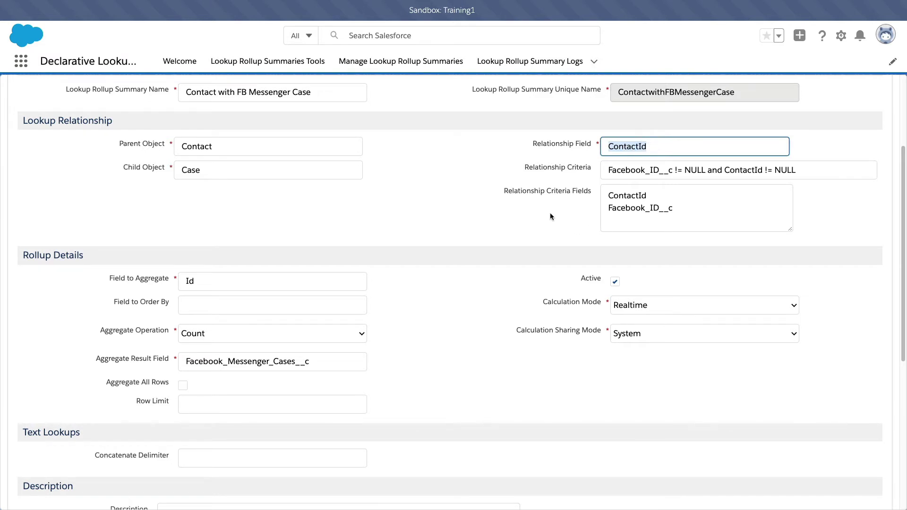
triple_click(548, 191)
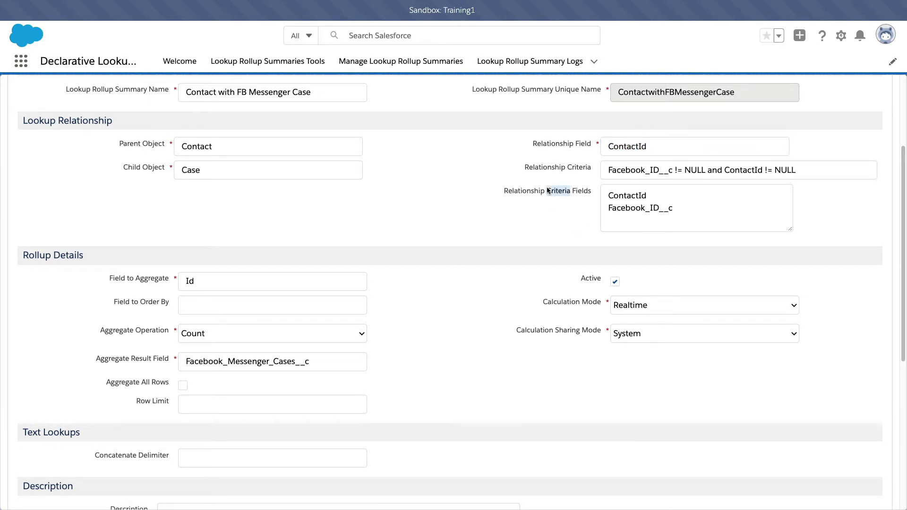
click(559, 214)
- Compare the fields used in the Relationship Criteria expression with the entries listed in Relationship Criteria Fields
double_click(634, 167)
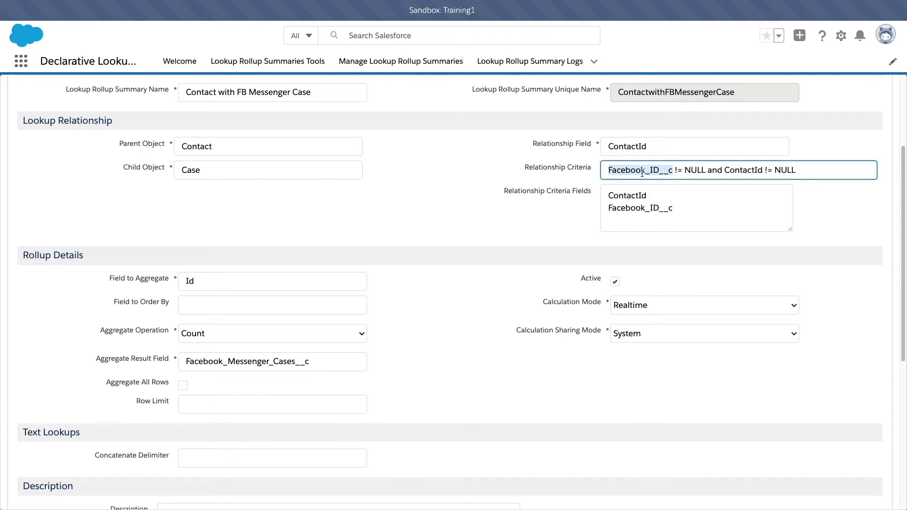
double_click(641, 208)
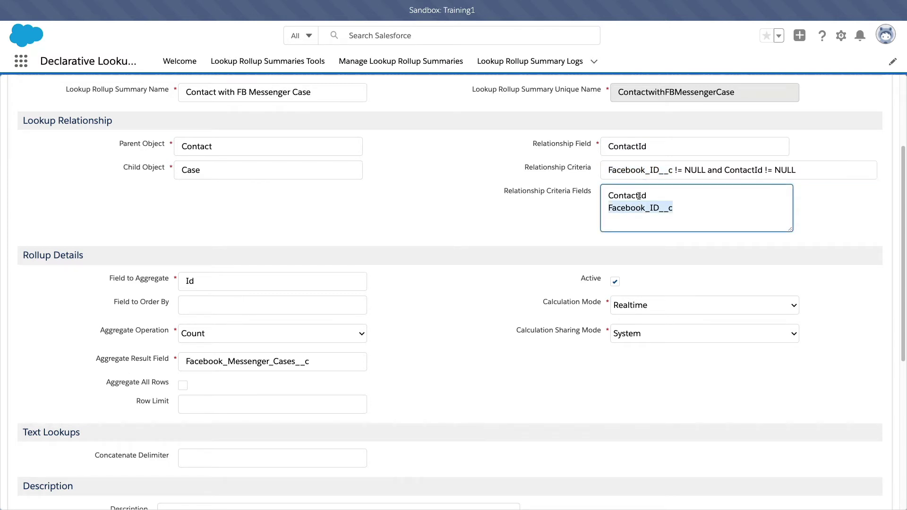
double_click(639, 196)
double_click(746, 169)
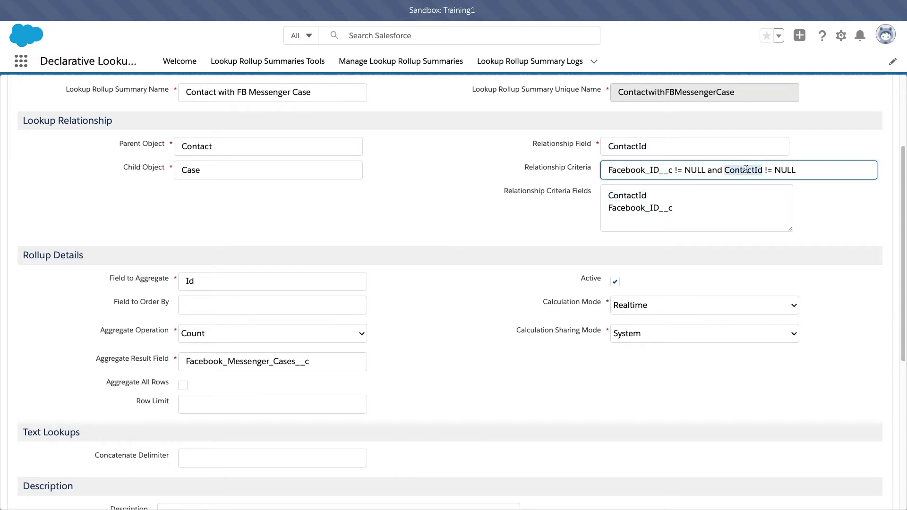
double_click(638, 171)
double_click(747, 170)
click(692, 205)
drag(690, 209, 599, 194)
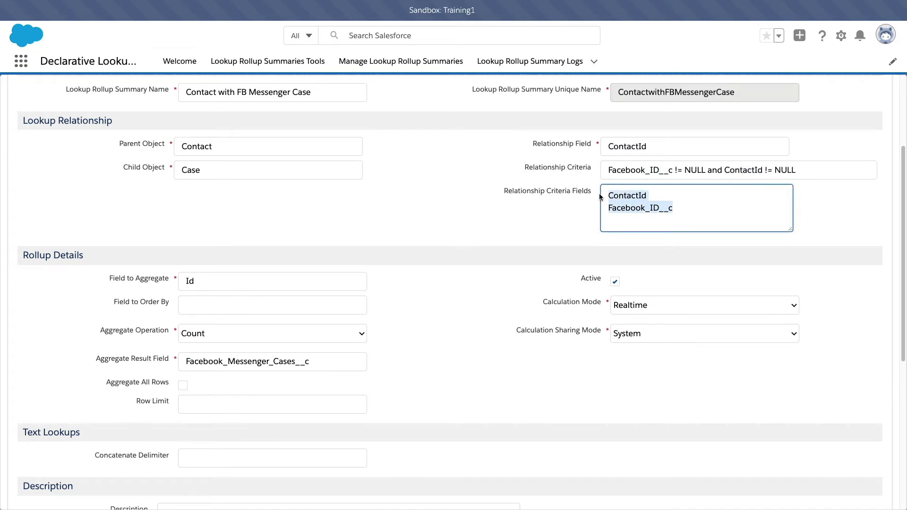
click(658, 204)
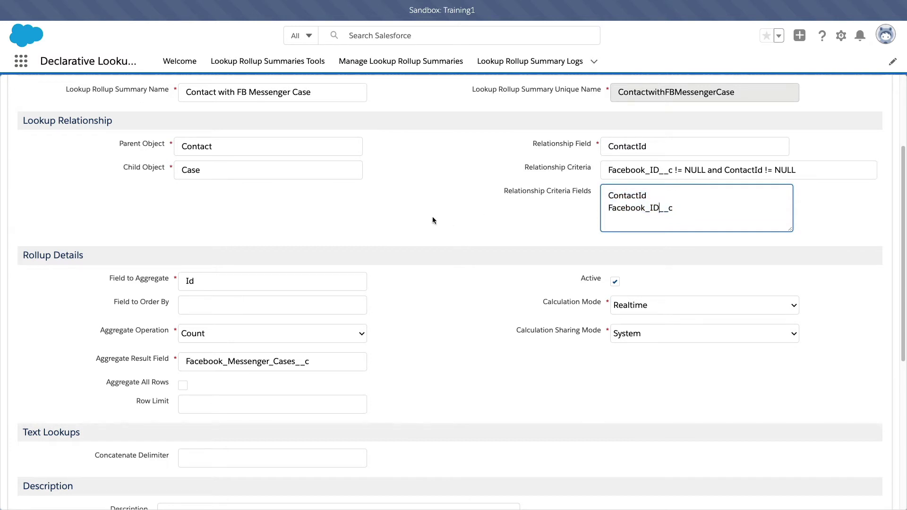
- Examine the Field to Aggregate setting under Rollup Details
scroll(424, 220, down, 1)
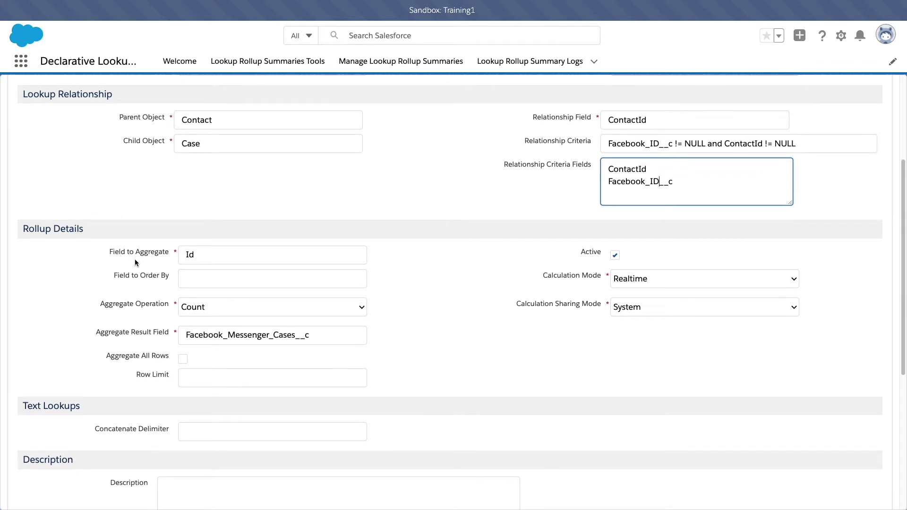
scroll(135, 262, down, 1)
double_click(208, 235)
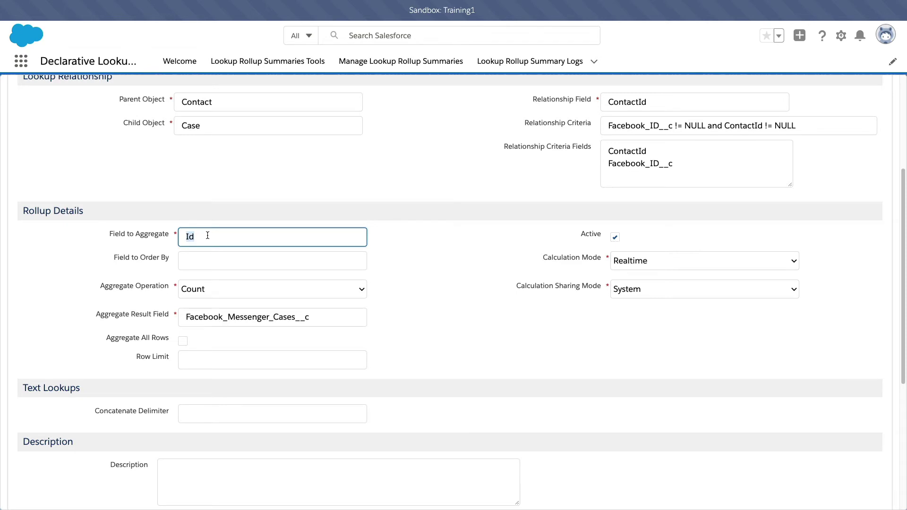
click(206, 184)
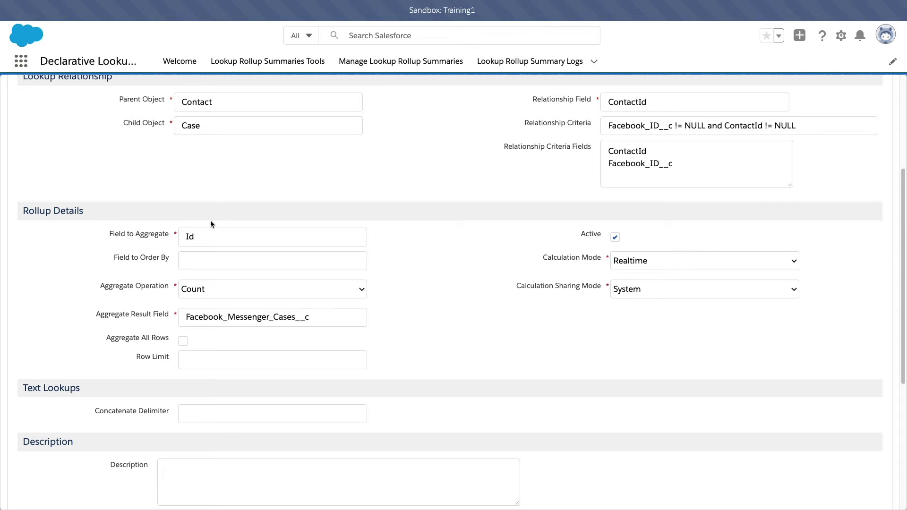
scroll(211, 222, up, 1)
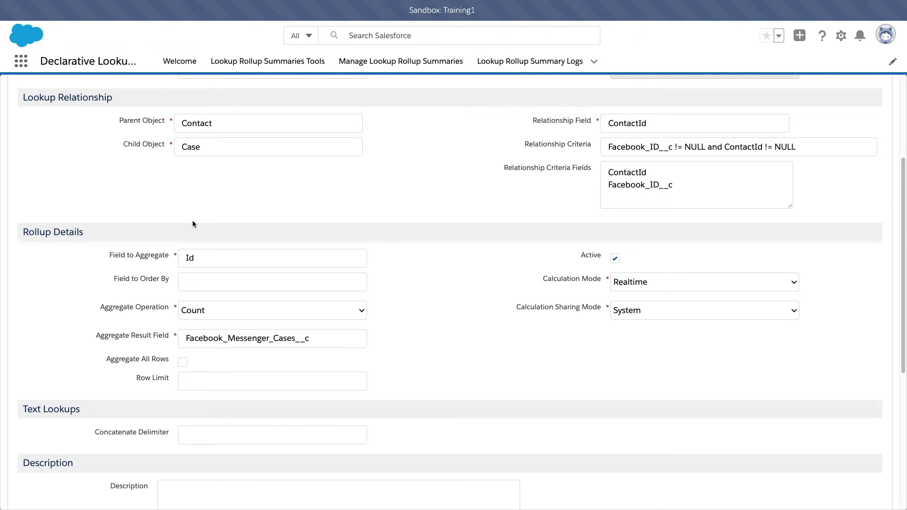
double_click(194, 258)
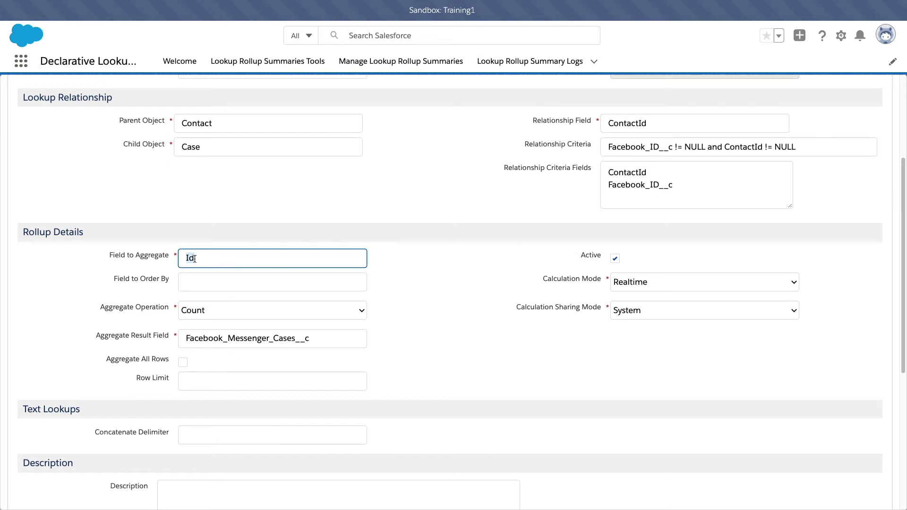
- Check the Field to Order By setting and review the Aggregate Operation options, keeping Count selected
click(194, 283)
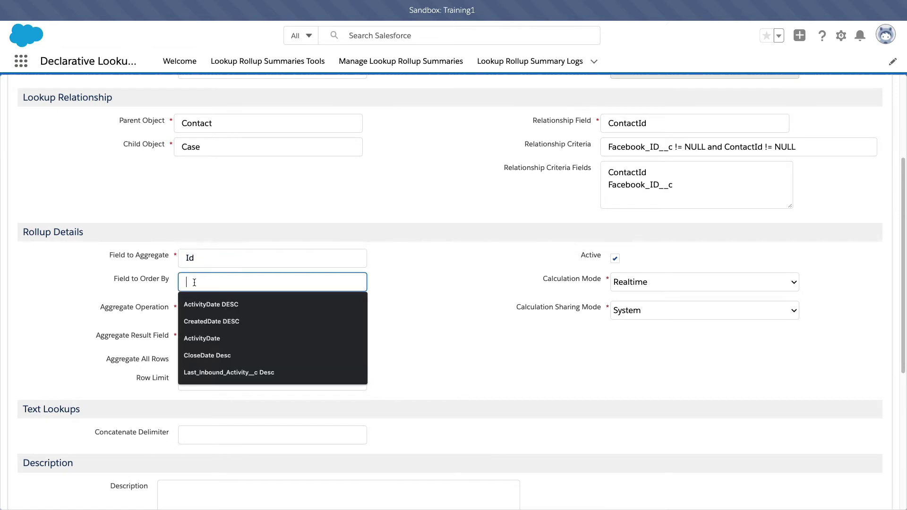
click(157, 291)
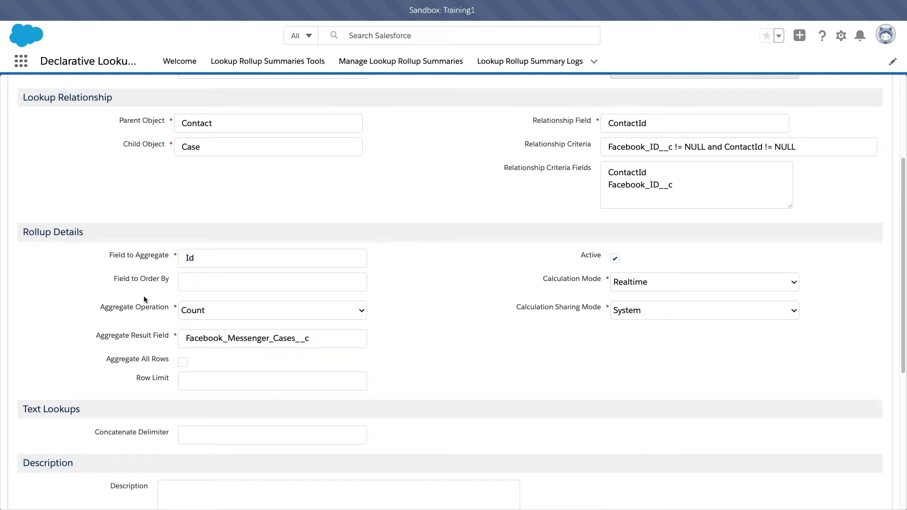
click(219, 312)
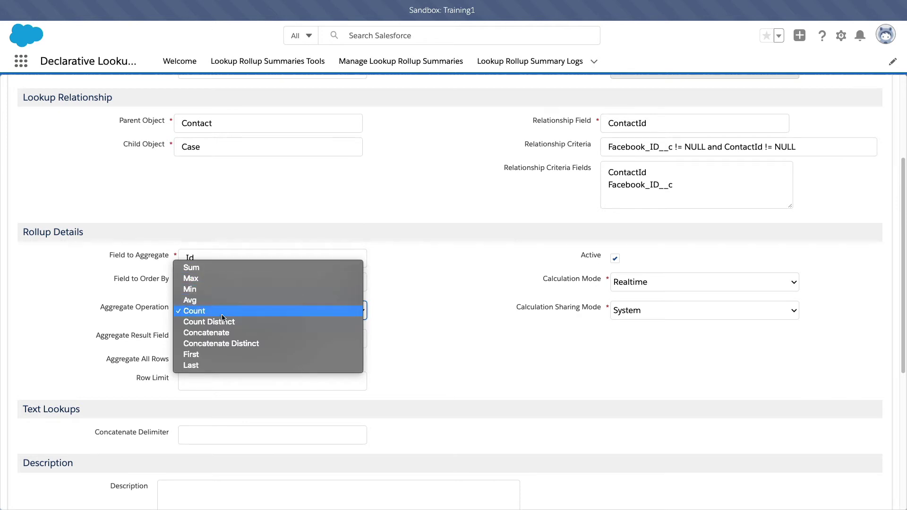
click(222, 311)
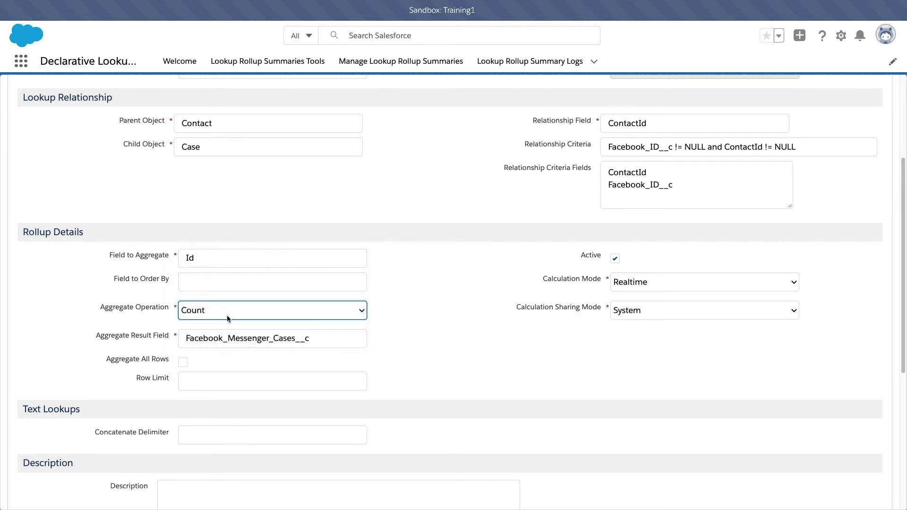
click(234, 325)
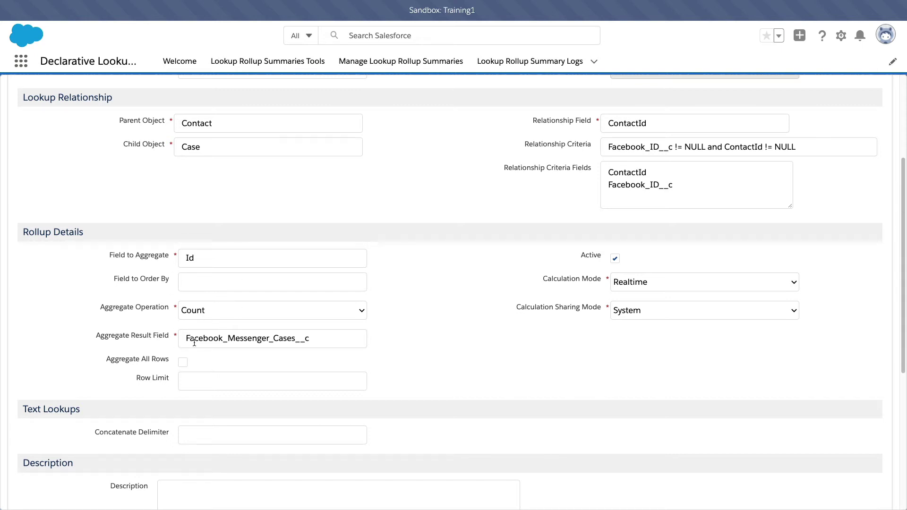
- Examine the Aggregate Result Field together with the Parent Object on which that field must exist
triple_click(108, 337)
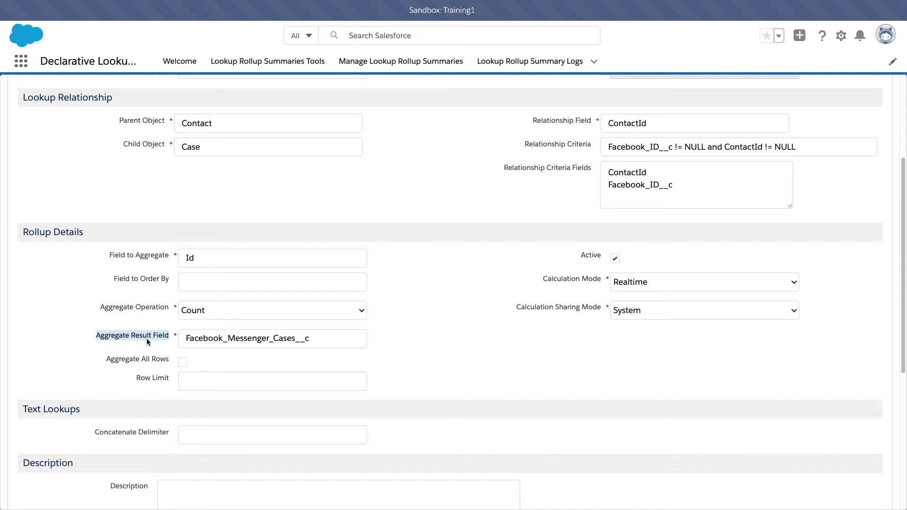
click(187, 339)
double_click(187, 339)
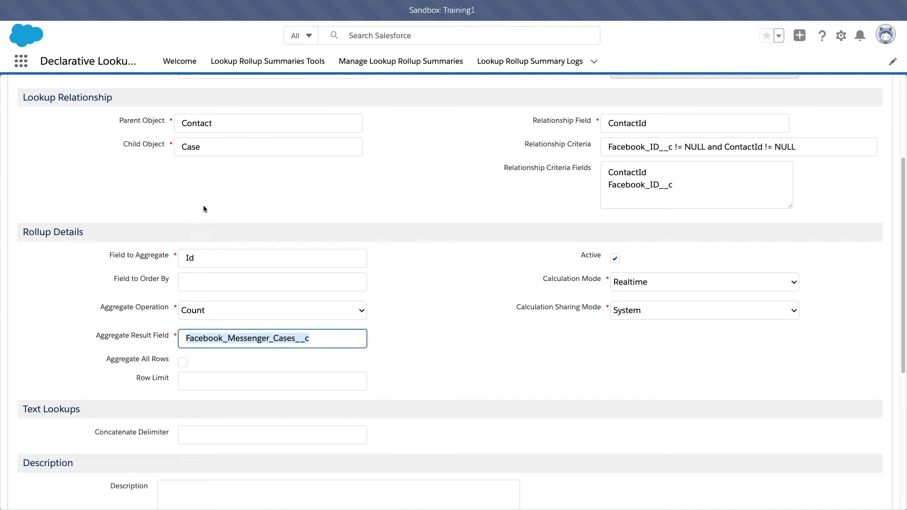
click(197, 120)
double_click(196, 120)
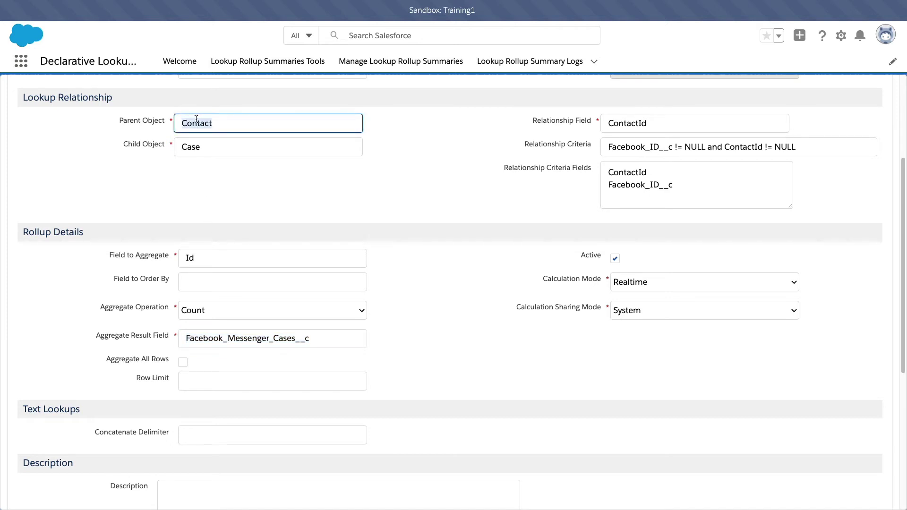
click(197, 120)
click(203, 175)
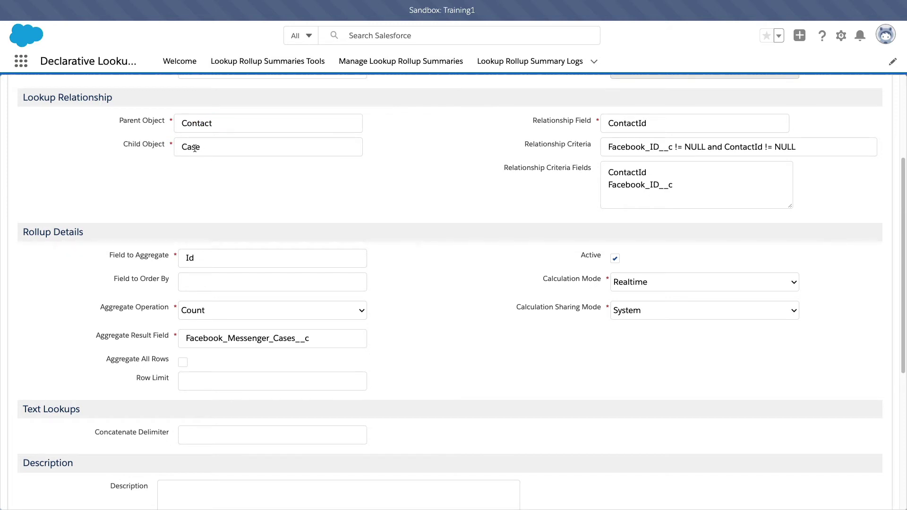
double_click(207, 123)
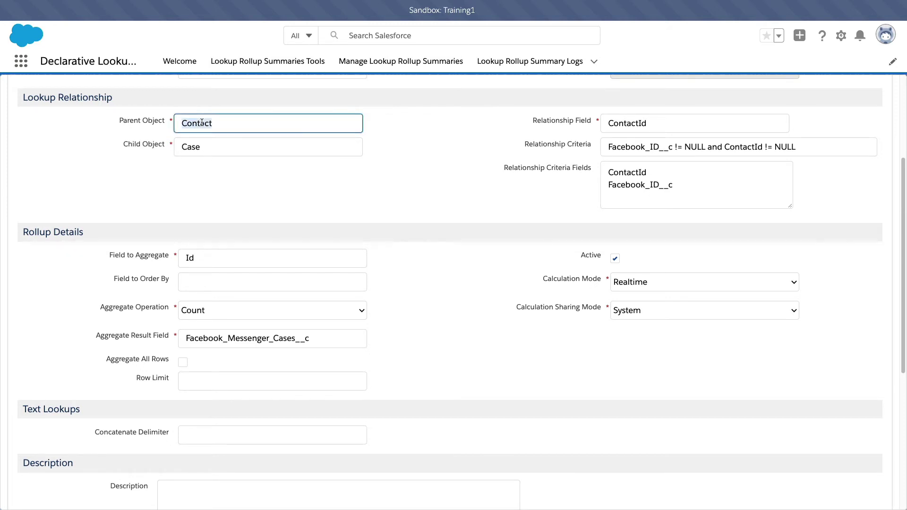
click(209, 167)
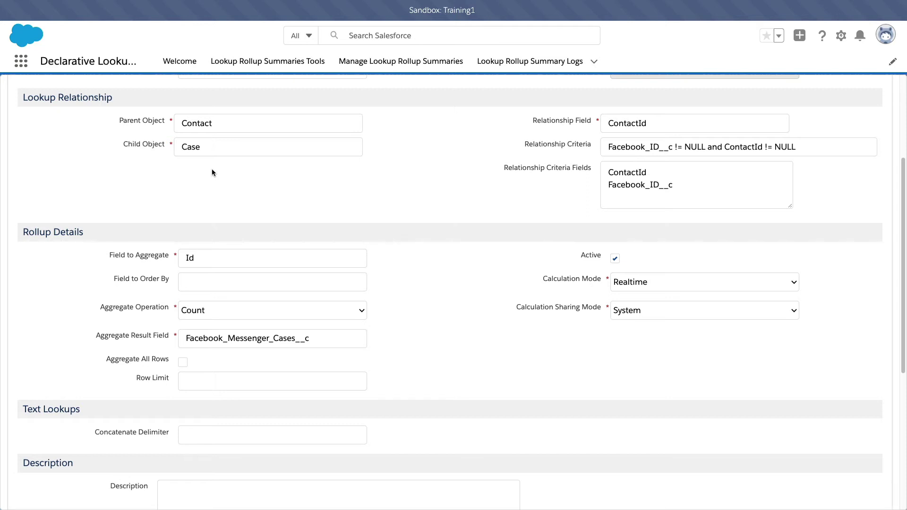
- Recheck the API name entered as the Aggregate Result Field
triple_click(156, 335)
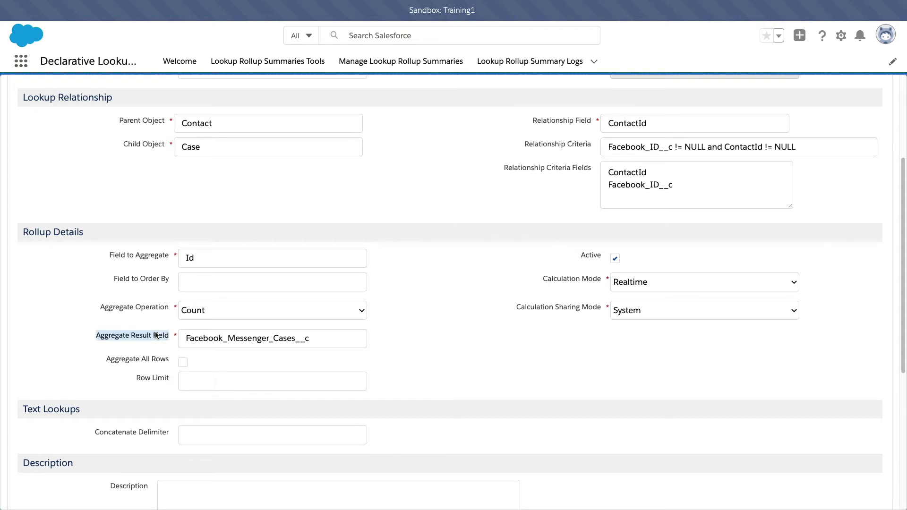
double_click(204, 337)
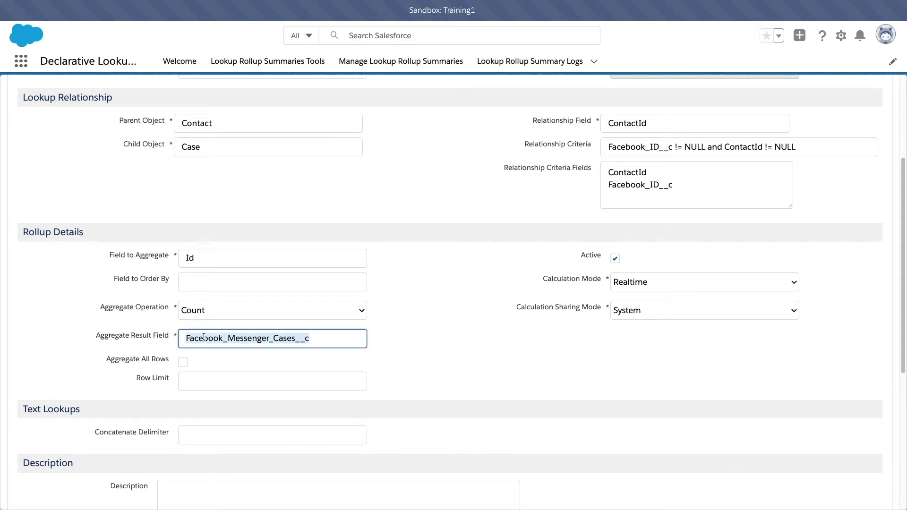
click(395, 333)
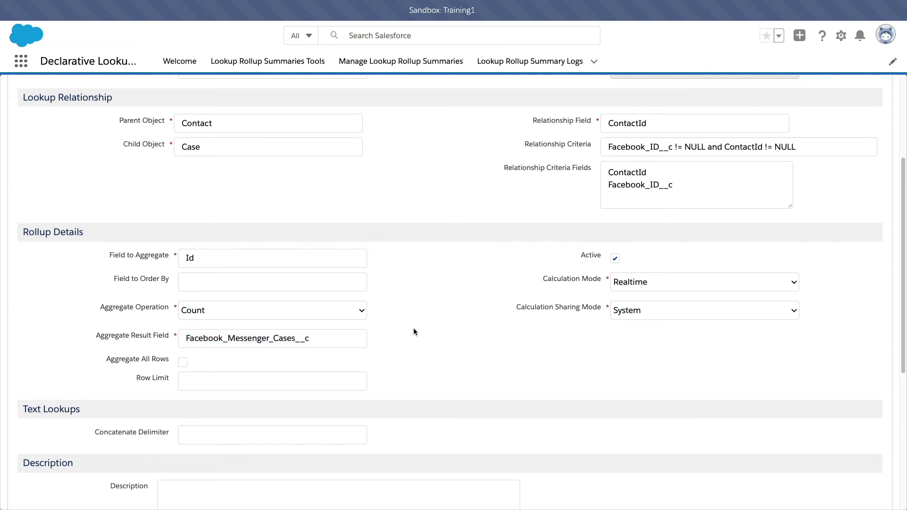
double_click(292, 340)
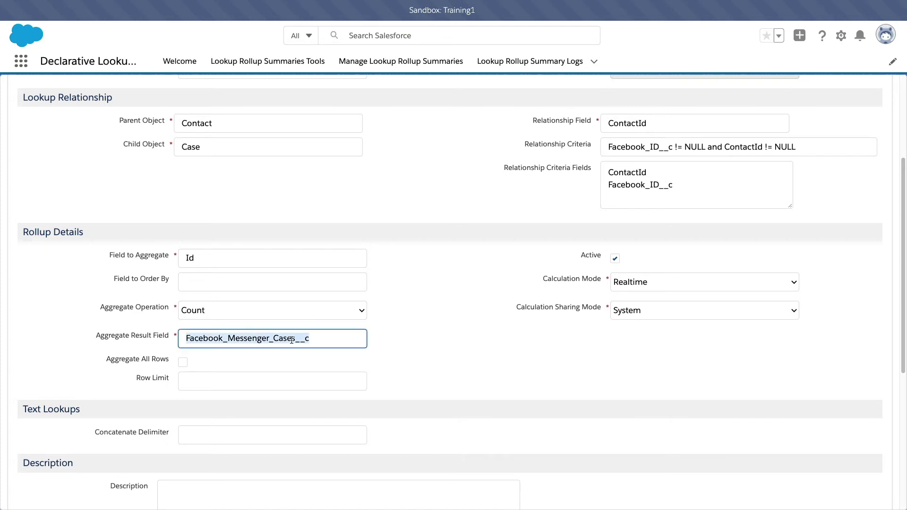
click(411, 342)
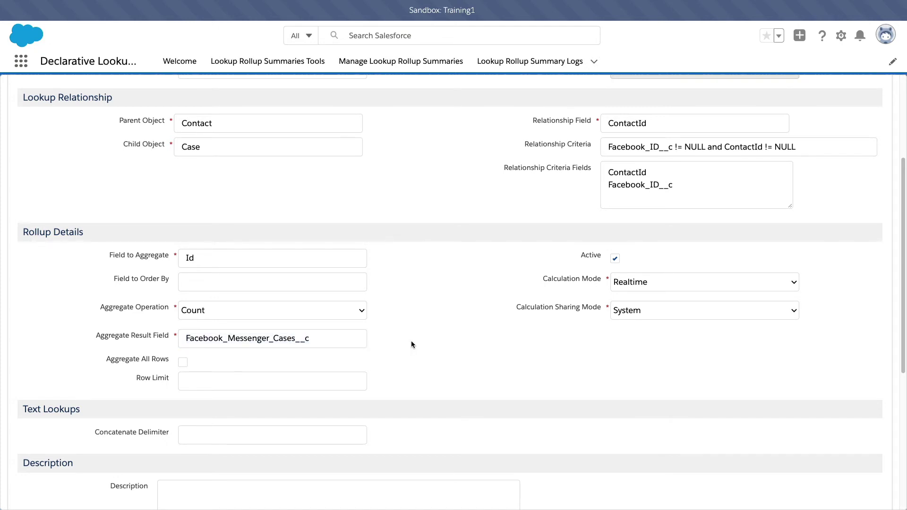
- Switch to the Salesforce Setup page, search Object Manager for "Contact" and open the Contact object
key(ctrl+Tab)
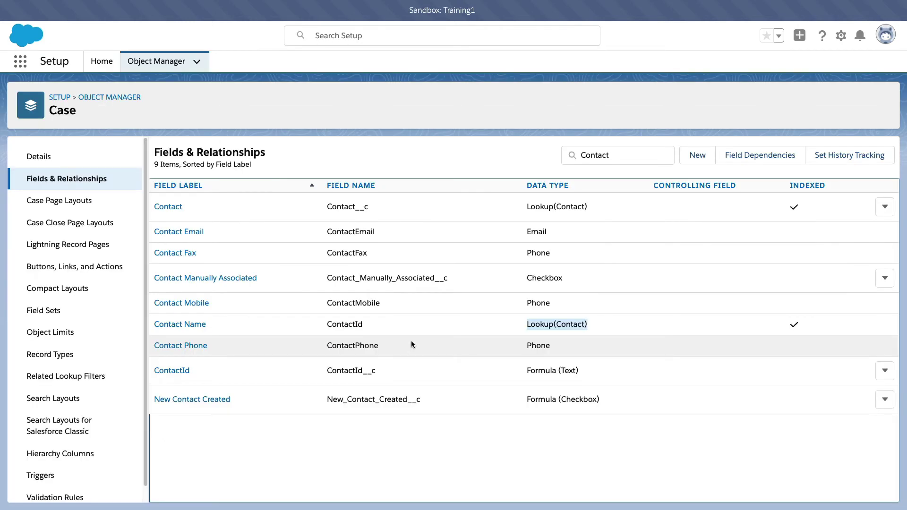
click(156, 62)
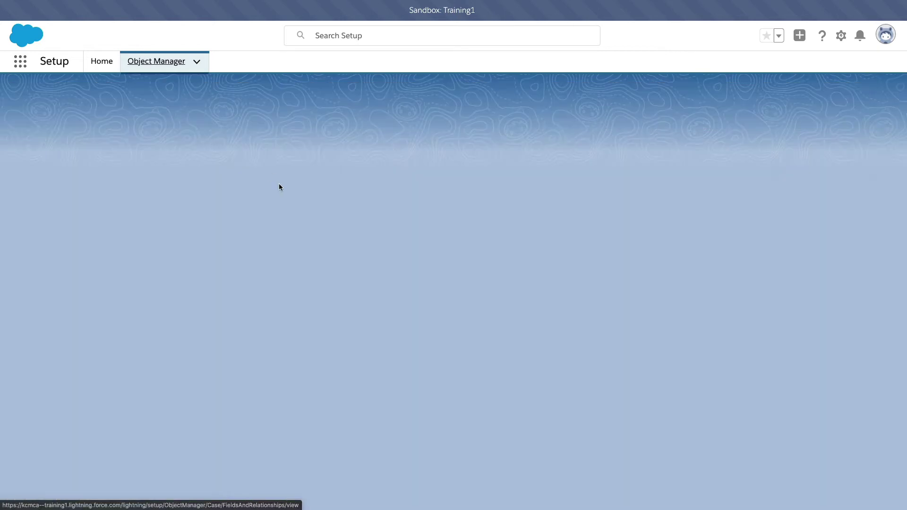
click(687, 104)
text(C)
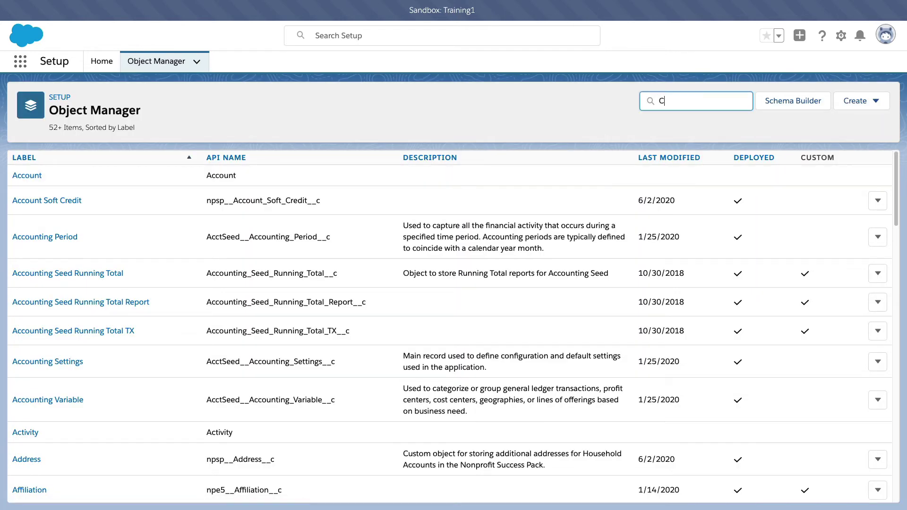
text(ontact)
click(41, 263)
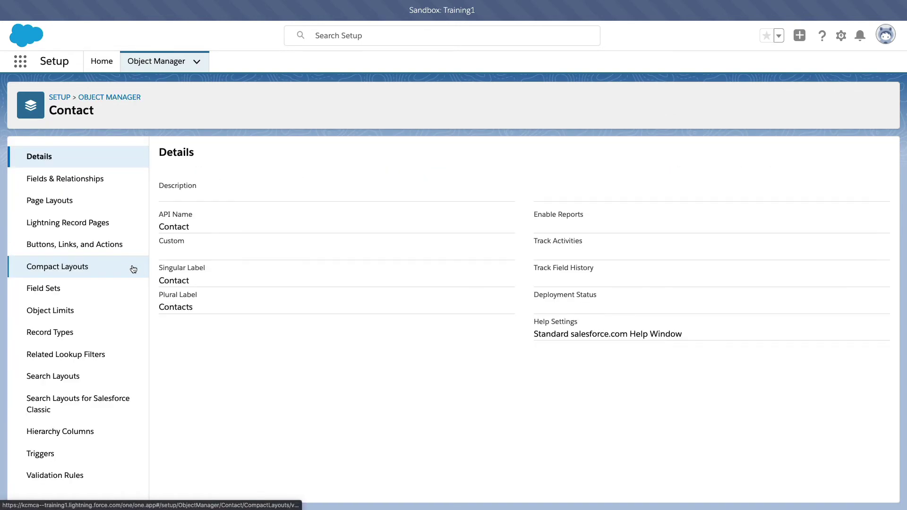
- Search the Contact object's fields and relationships for "Facebook_Messenger_Cases__c"
click(116, 182)
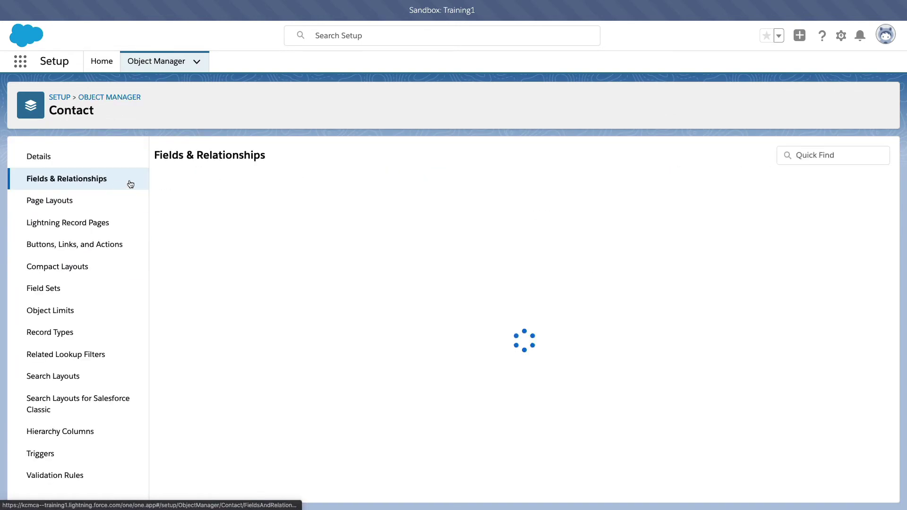
click(603, 156)
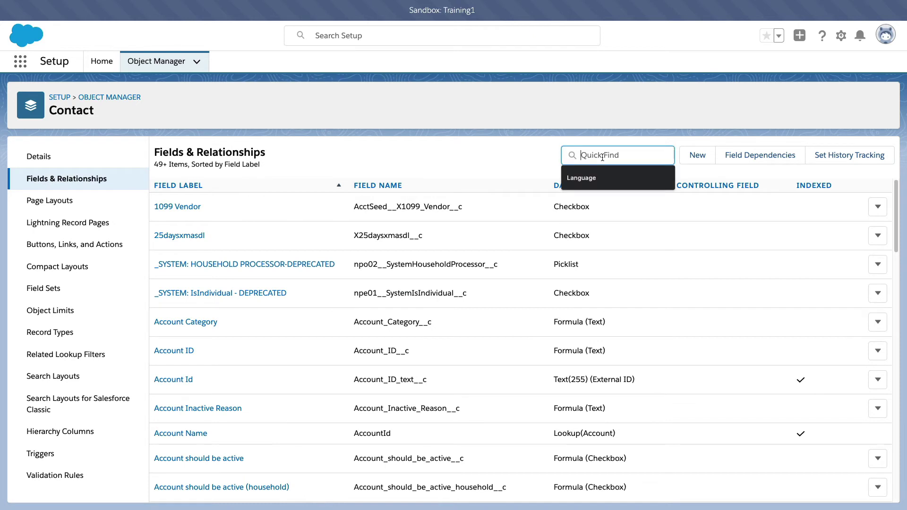
text(Facebook_Messenger_Cases__c)
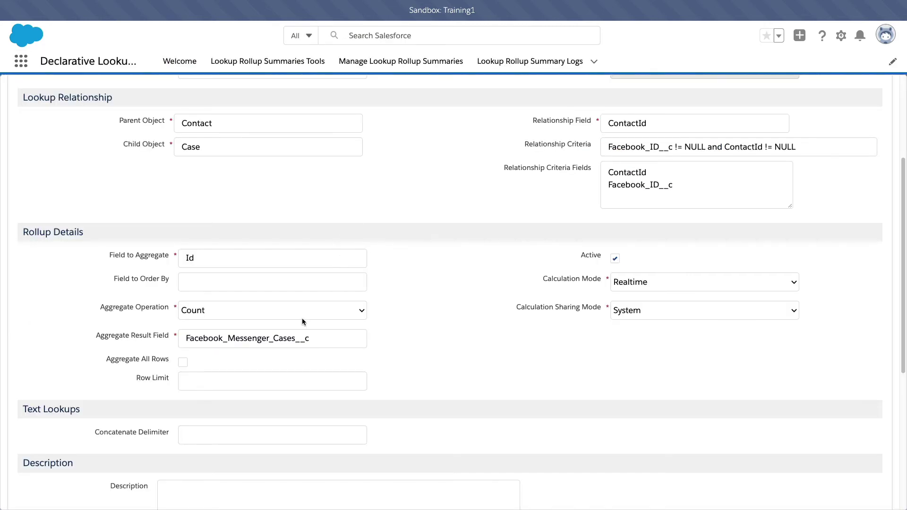
- Compare the rollup's Aggregate Result Field name with the API name of the field on the Contact object
double_click(248, 336)
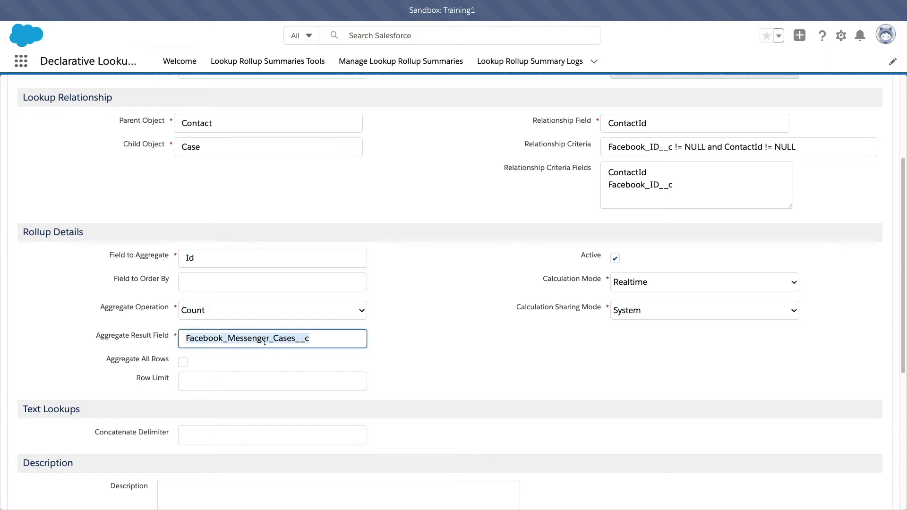
key(ctrl+Tab)
click(244, 356)
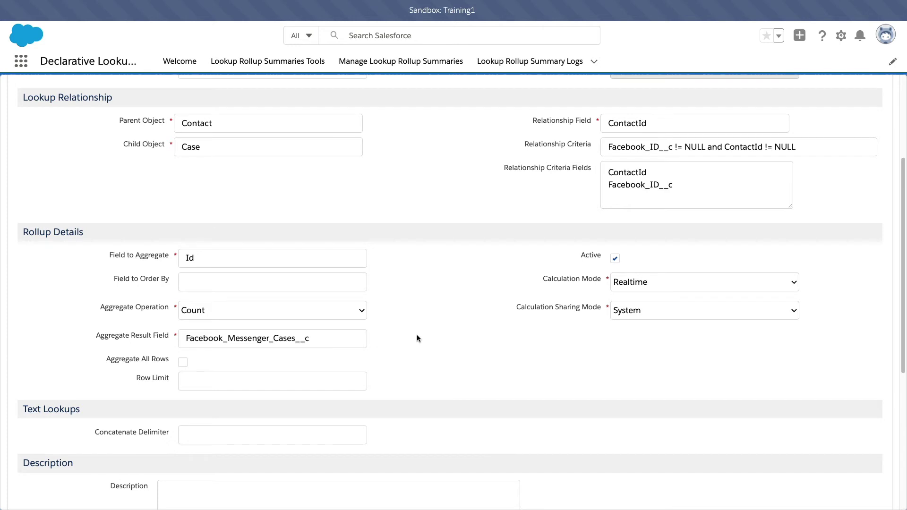
- Check the rollup's Active setting in relation to its other details and the available rollup actions
scroll(432, 325, down, 4)
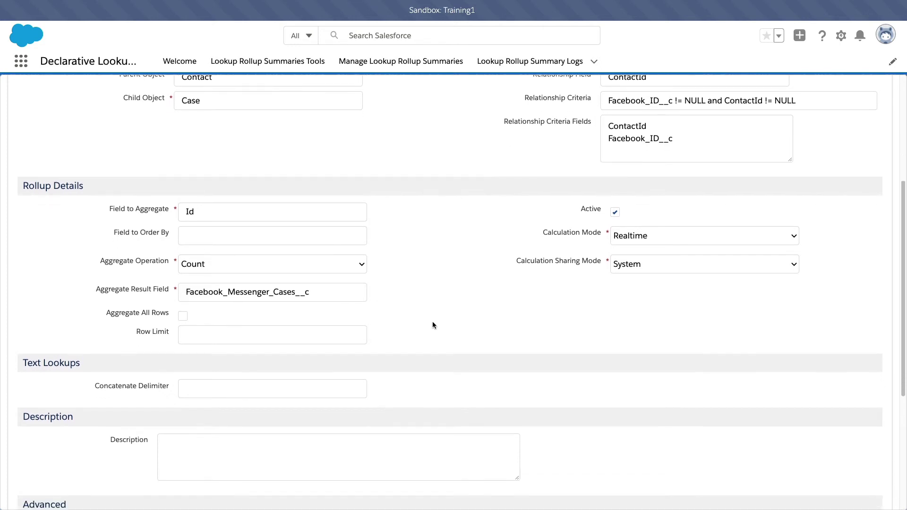
scroll(432, 325, up, 2)
scroll(432, 325, up, 3)
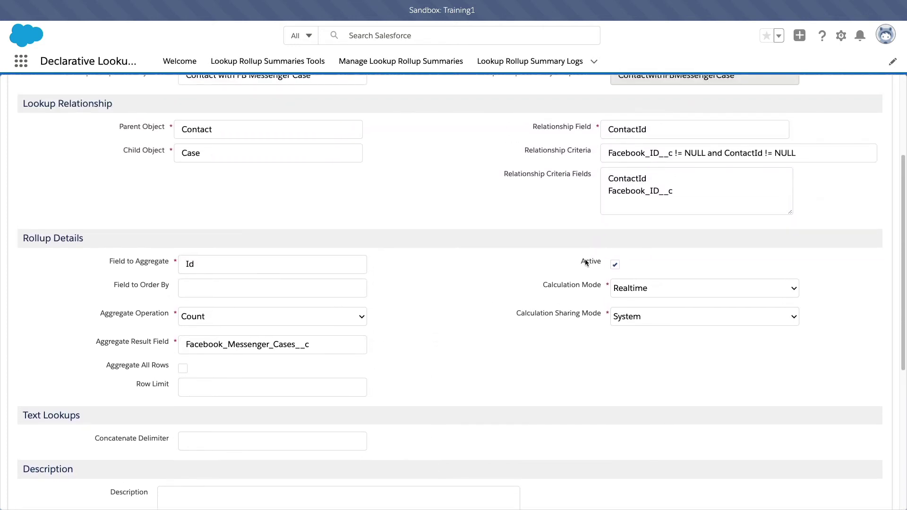
click(615, 265)
scroll(640, 260, down, 6)
scroll(640, 261, up, 6)
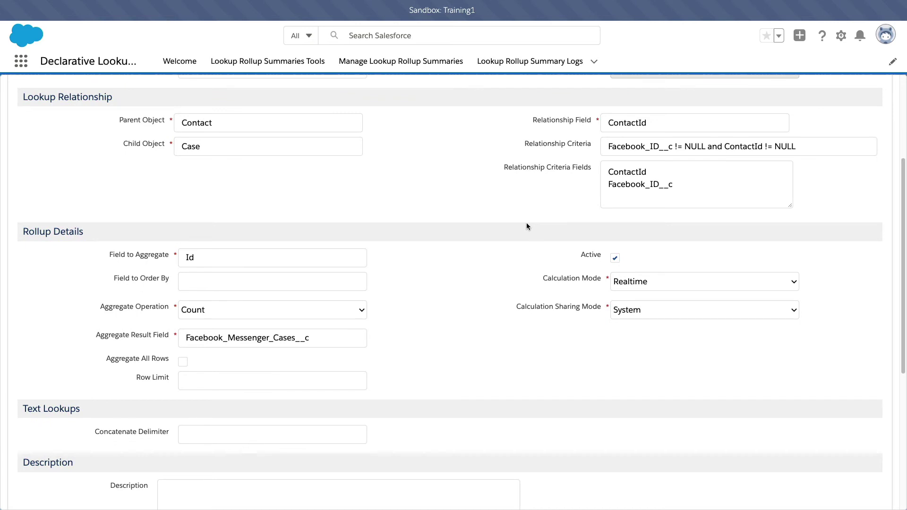
scroll(527, 223, up, 5)
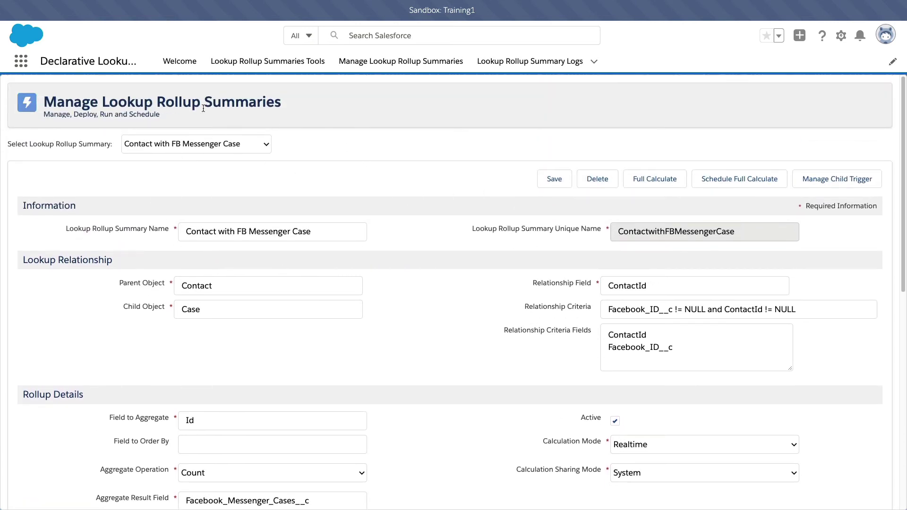
scroll(423, 230, down, 3)
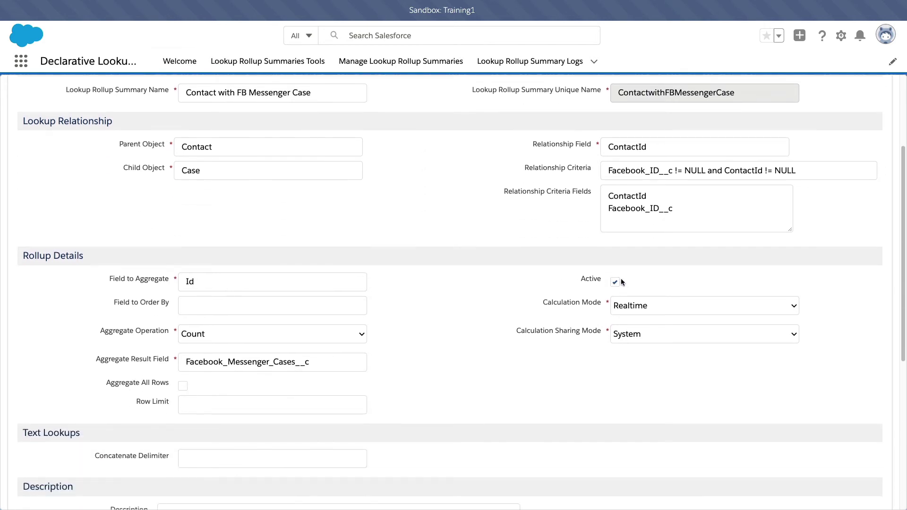
scroll(620, 280, up, 3)
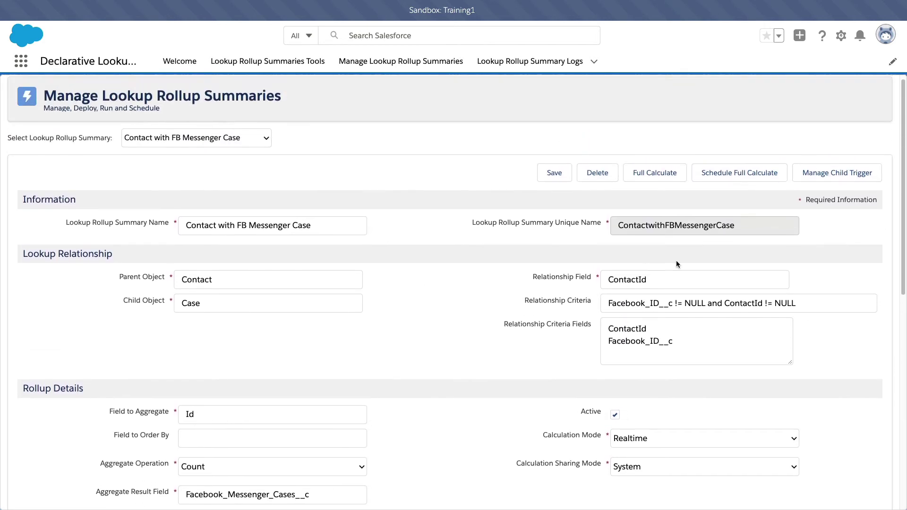
- Review the generated Apex triggers and test classes on the child trigger page for Case and return to the rollup summary
click(830, 183)
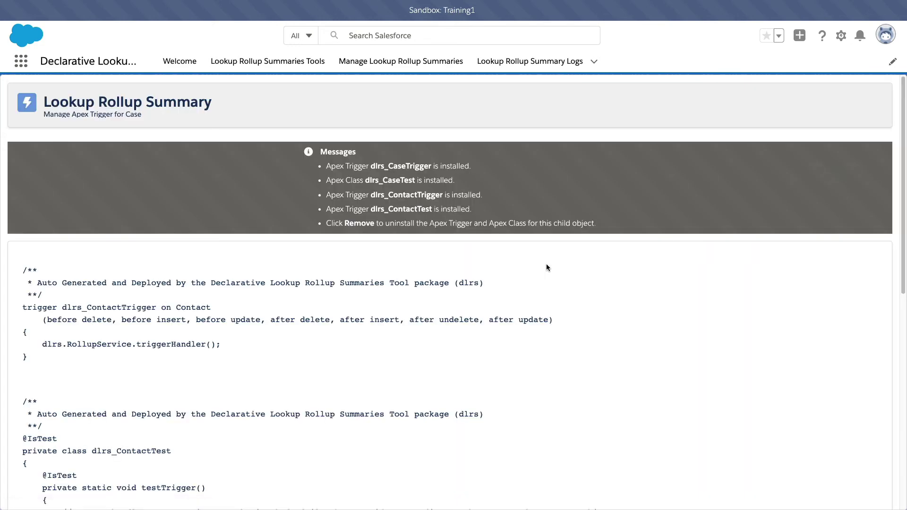
scroll(316, 265, down, 7)
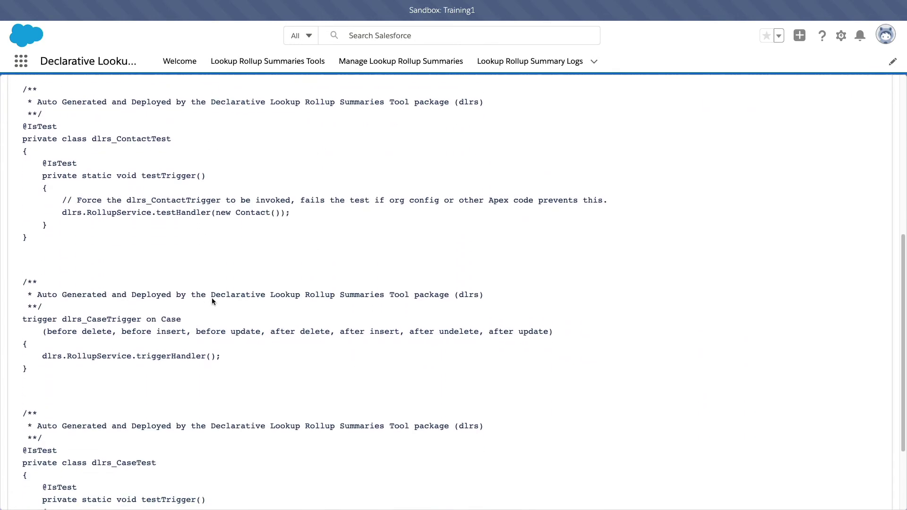
scroll(212, 300, up, 2)
scroll(211, 300, up, 5)
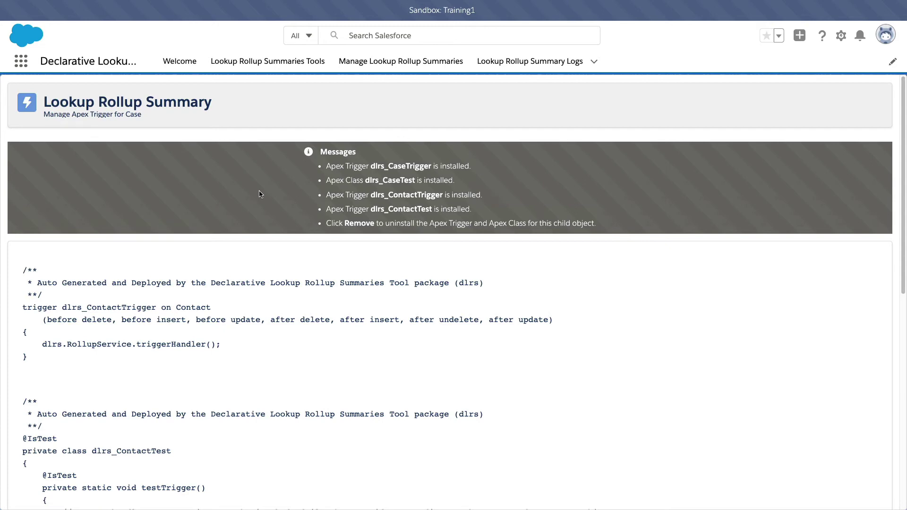
scroll(259, 194, down, 8)
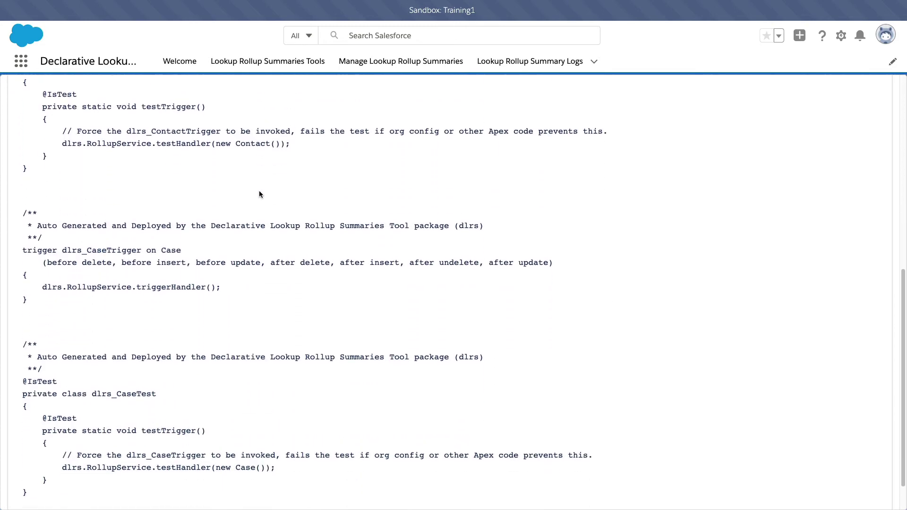
scroll(259, 194, up, 9)
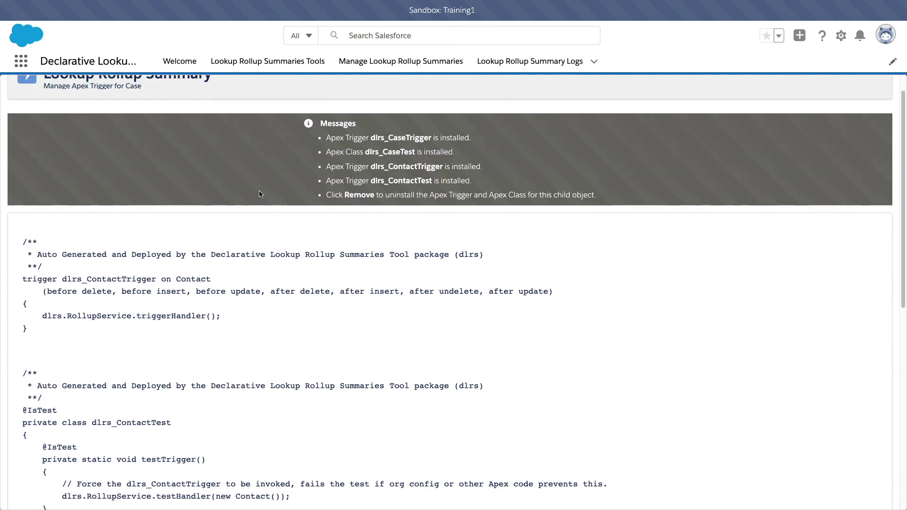
scroll(259, 192, down, 8)
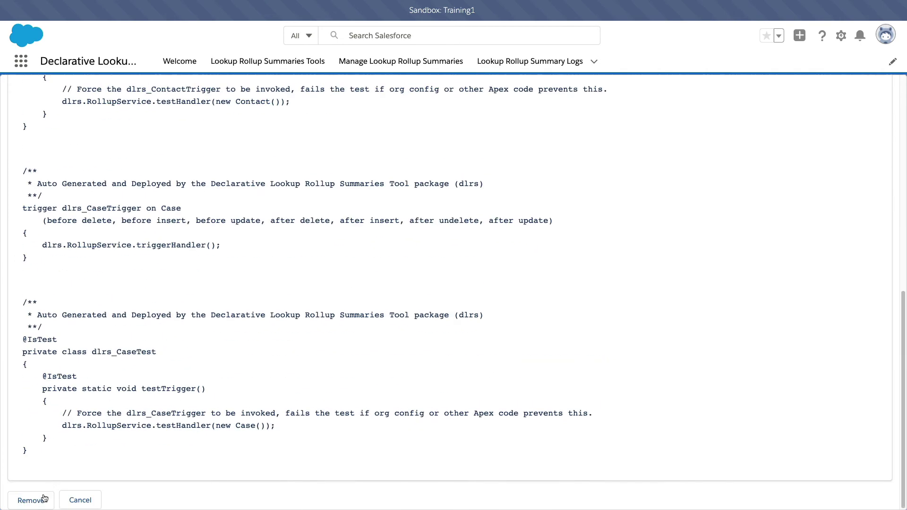
click(43, 503)
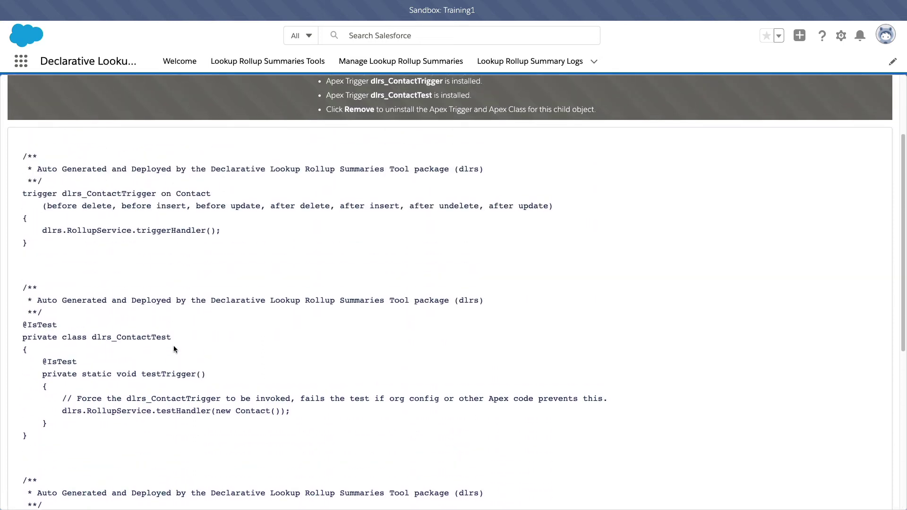
scroll(174, 349, left, 5)
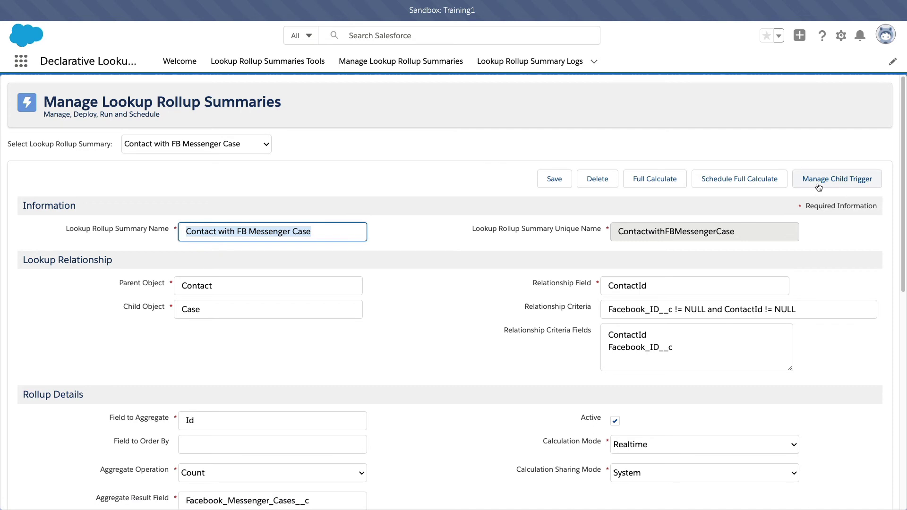
- Examine the available Calculation Mode options for the rollup, leaving Realtime selected
scroll(708, 245, down, 3)
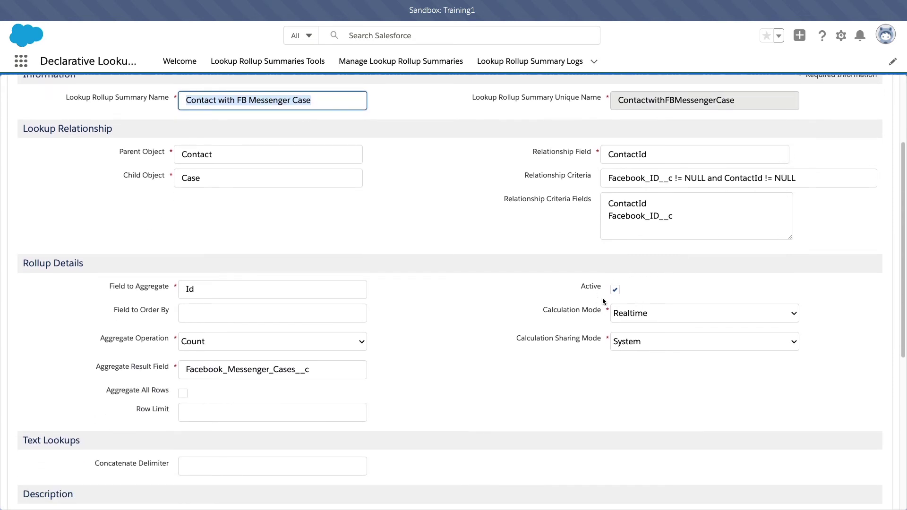
scroll(661, 279, up, 3)
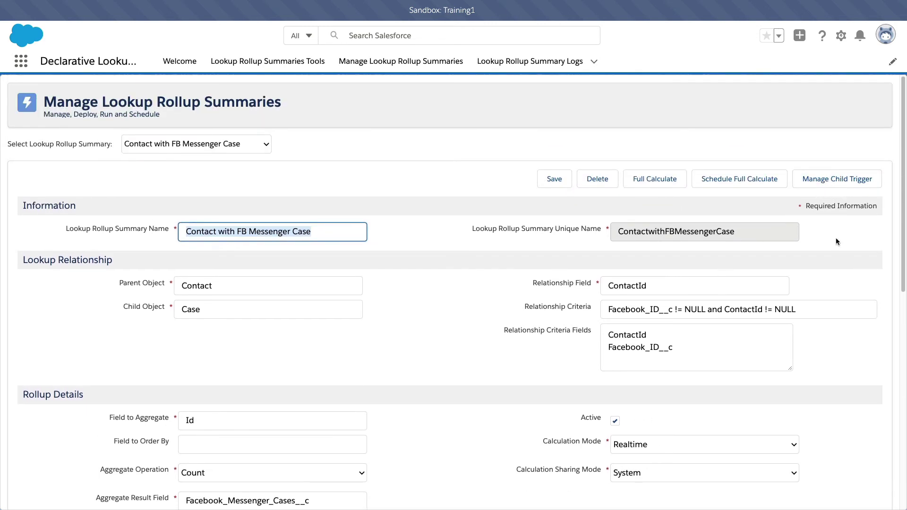
scroll(835, 237, down, 3)
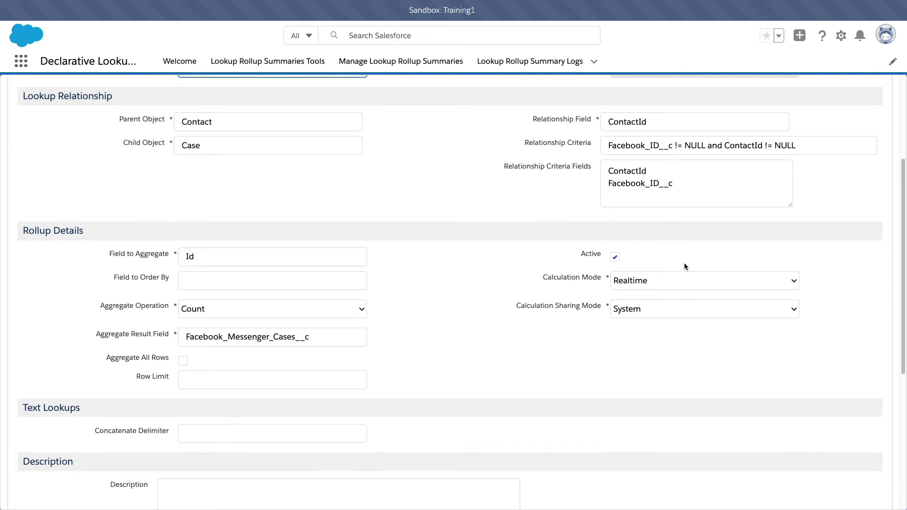
click(685, 281)
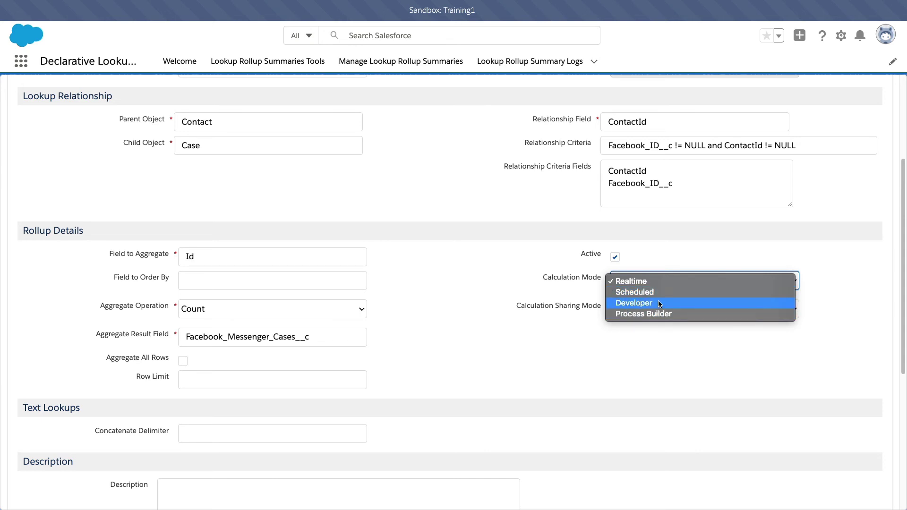
click(665, 259)
scroll(419, 243, up, 3)
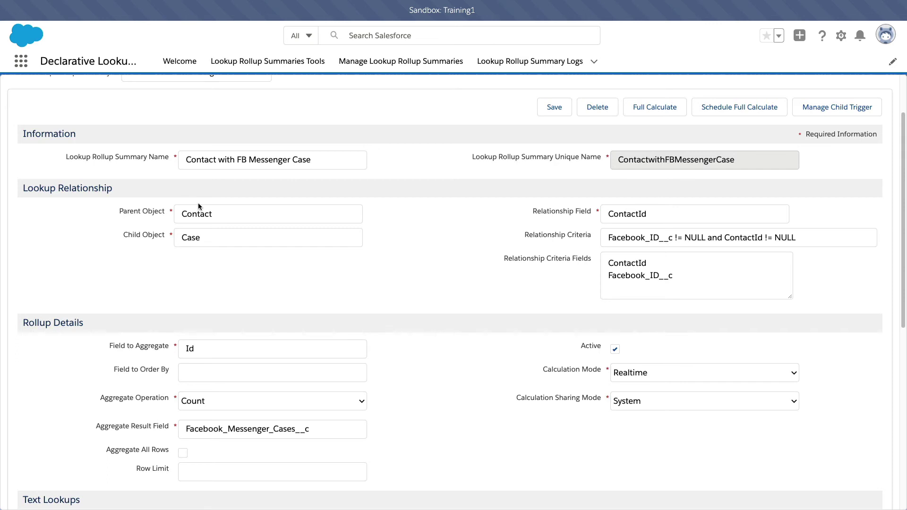
scroll(197, 206, down, 3)
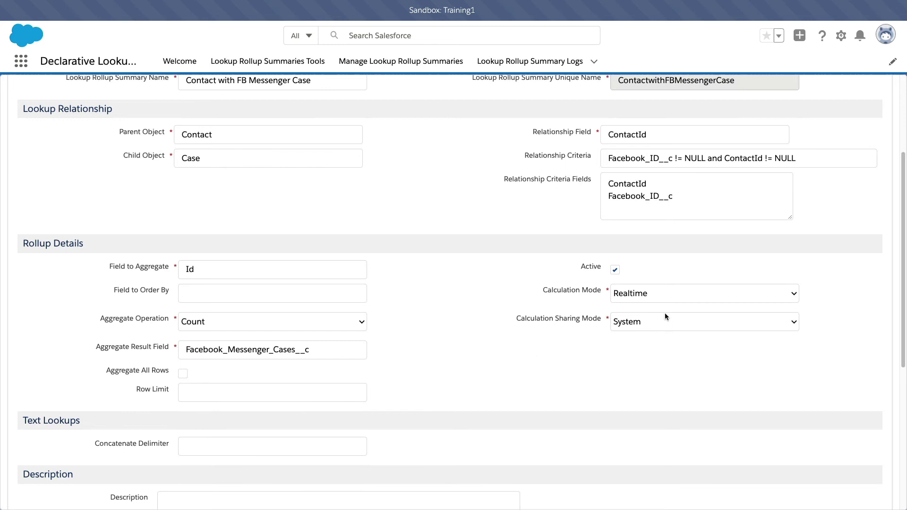
click(635, 296)
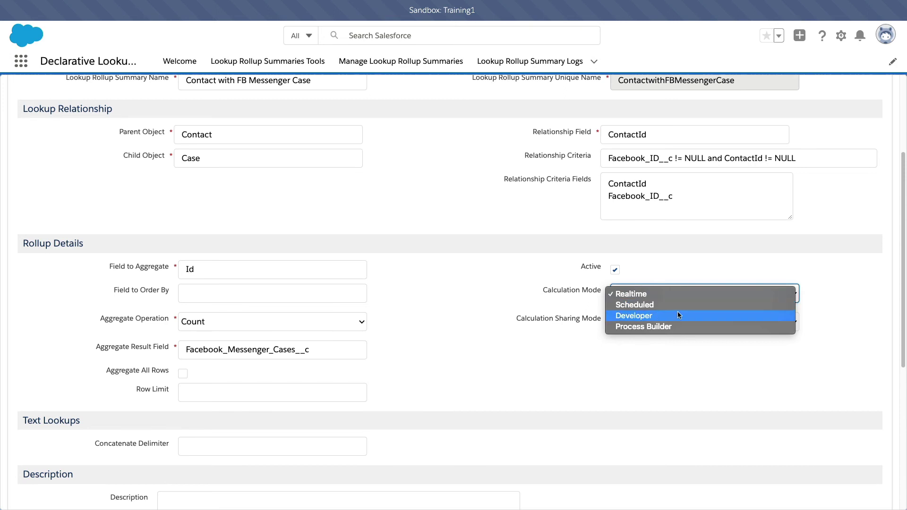
click(678, 352)
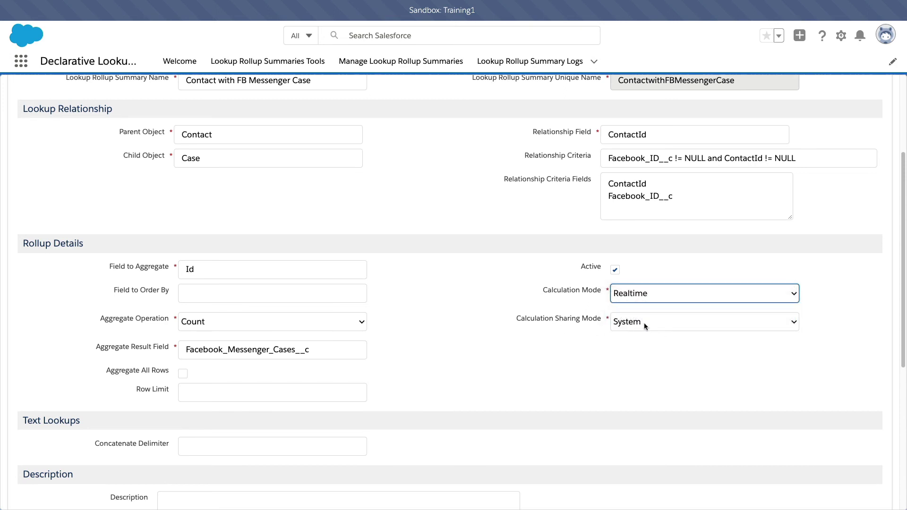
- Examine the Calculation Sharing Mode options and switch the mode to User
click(645, 325)
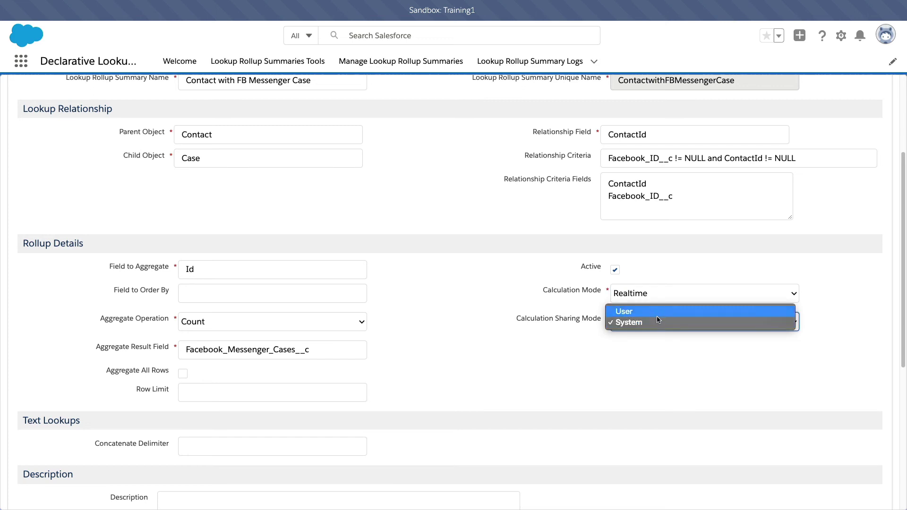
click(658, 326)
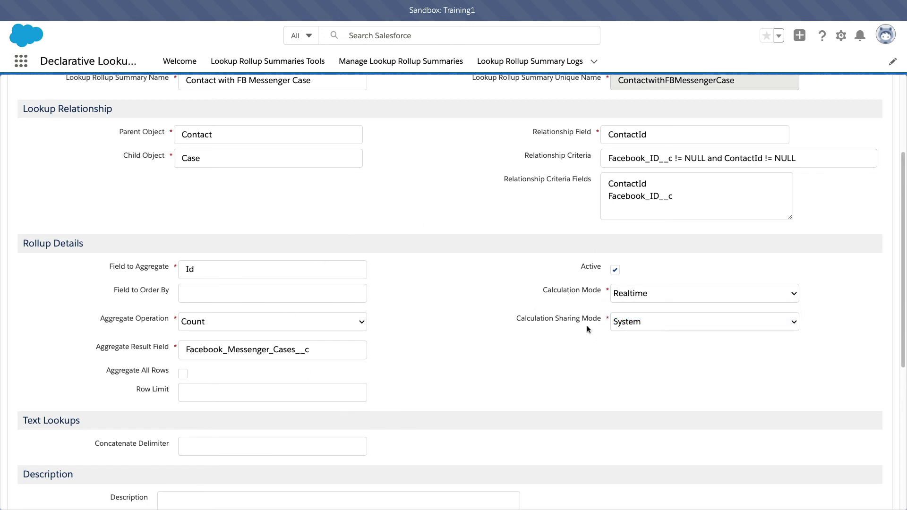
click(645, 322)
click(643, 308)
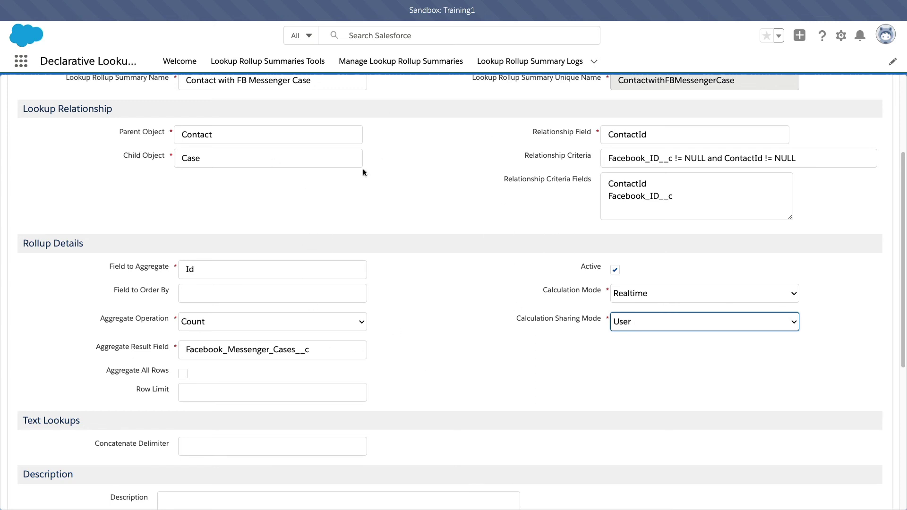
click(409, 194)
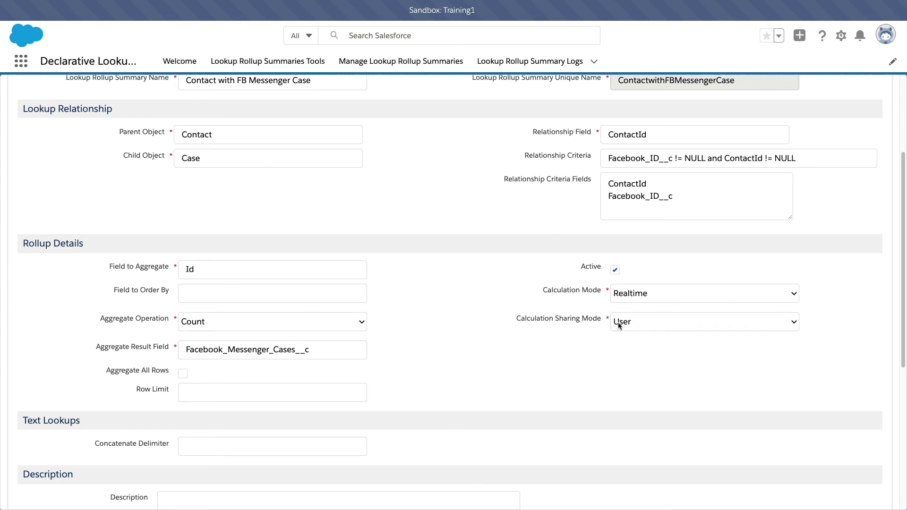
scroll(542, 265, up, 3)
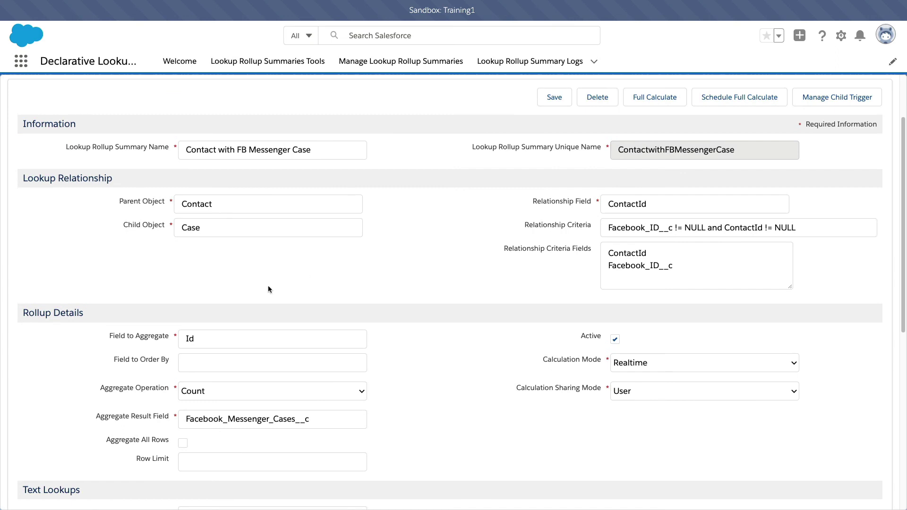
scroll(472, 266, down, 3)
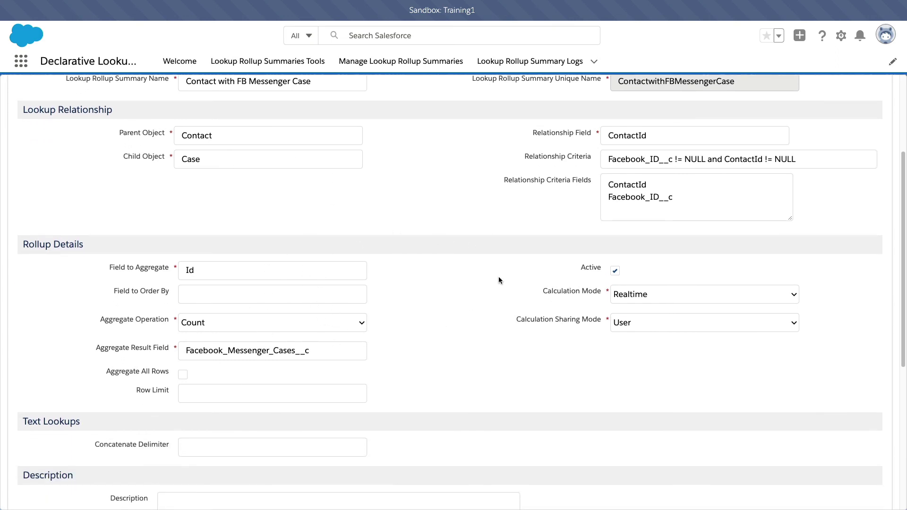
- Set the Calculation Sharing Mode back to System
click(677, 323)
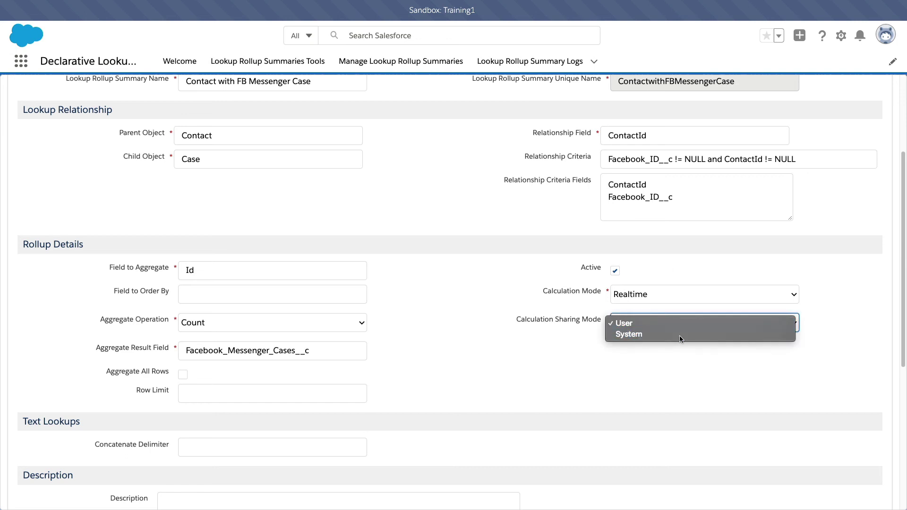
click(680, 335)
click(682, 369)
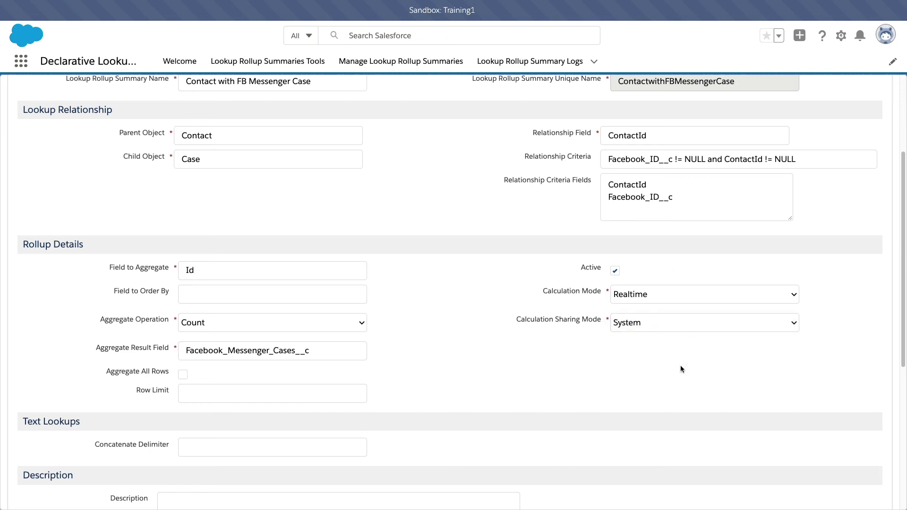
- Look through the rollup's Text Lookups, Description and Advanced sections and its full calculation options
scroll(681, 366, down, 3)
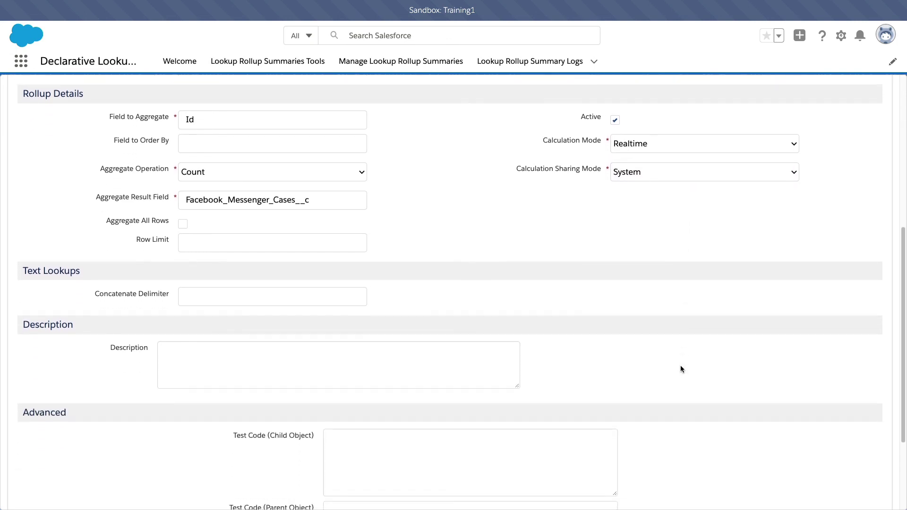
scroll(681, 368, down, 3)
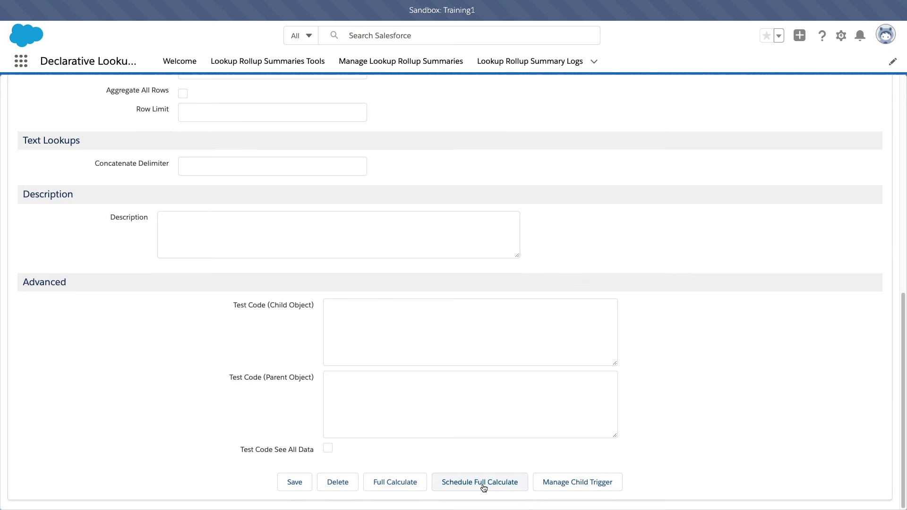
scroll(482, 487, up, 10)
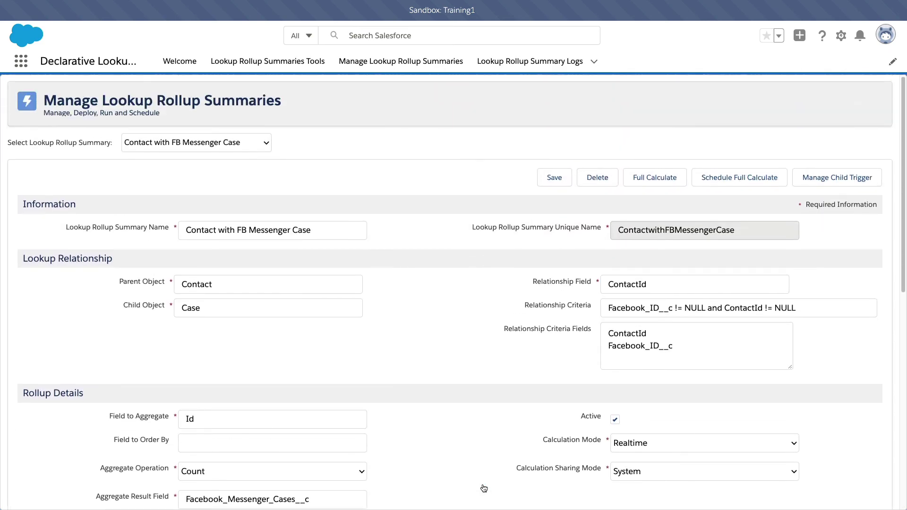
- Review the rollup's Lookup Relationship, Rollup Details and Advanced settings, focusing on the Aggregate Result Field that stores the case count
scroll(276, 399, down, 3)
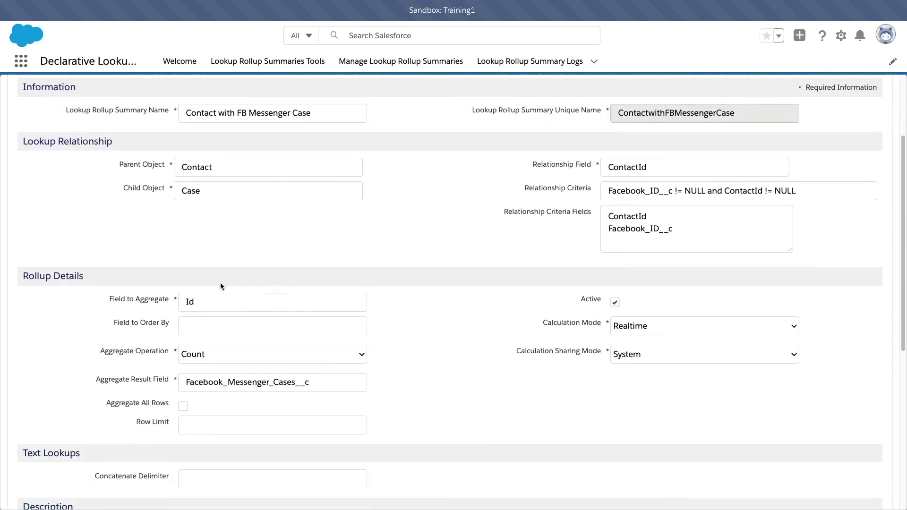
double_click(225, 382)
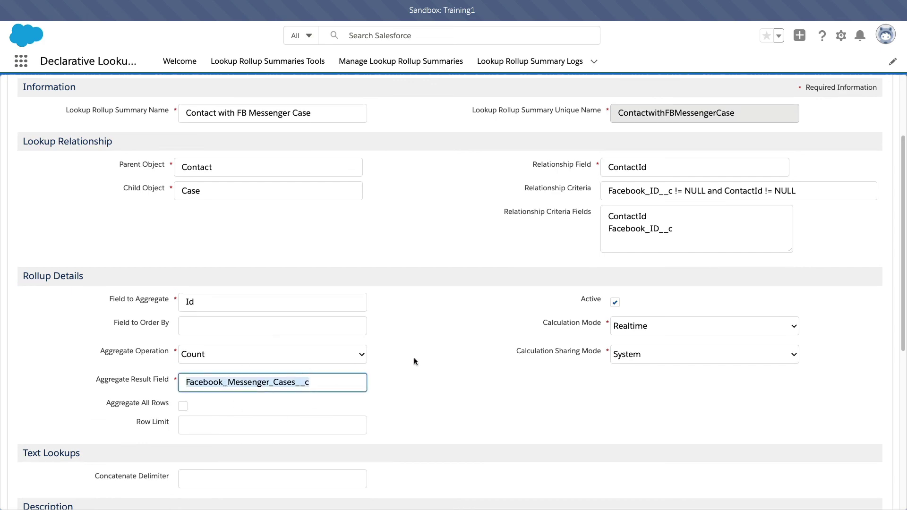
scroll(449, 363, down, 7)
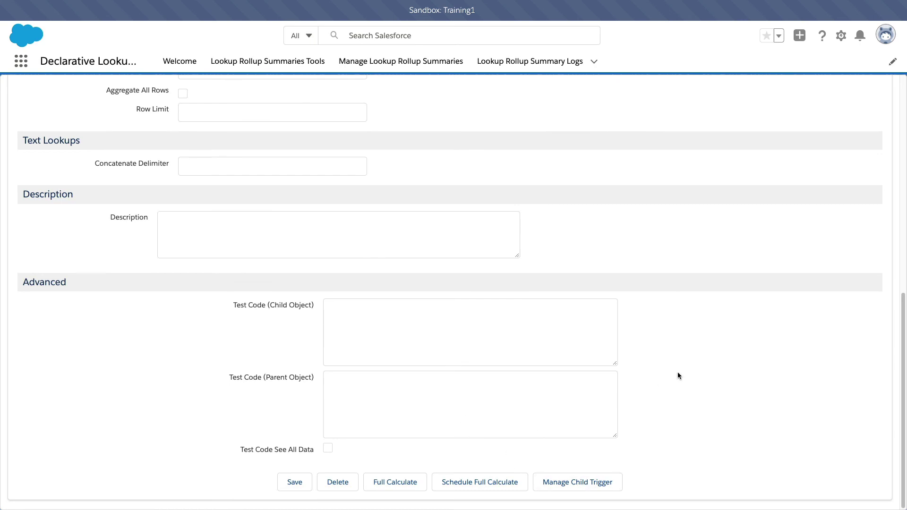
scroll(678, 376, up, 8)
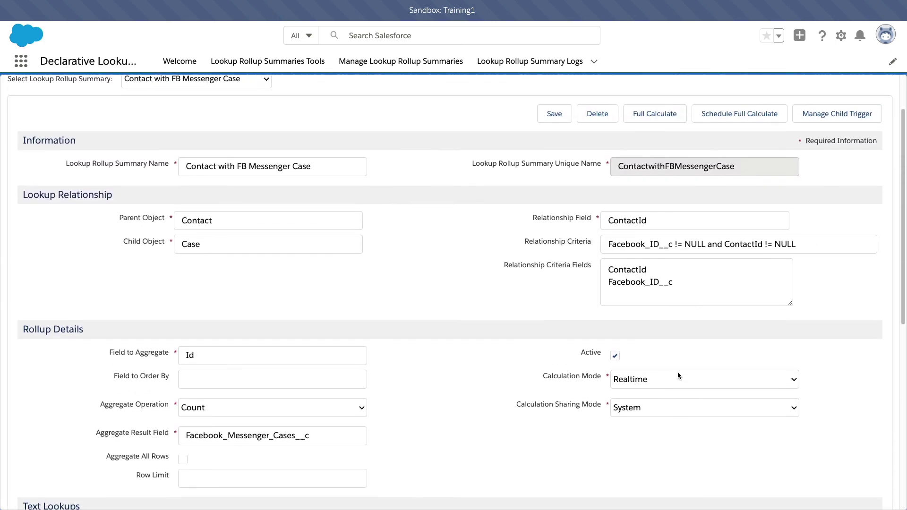
scroll(677, 376, up, 1)
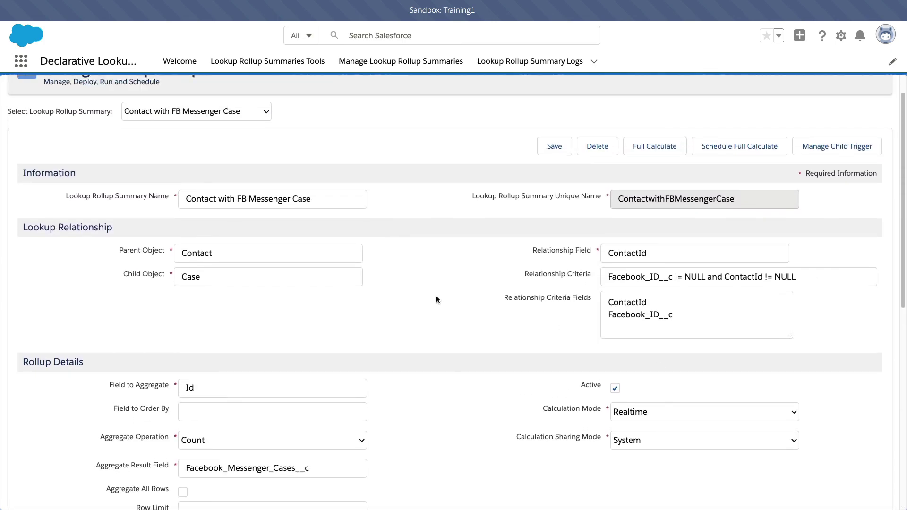
scroll(435, 296, down, 3)
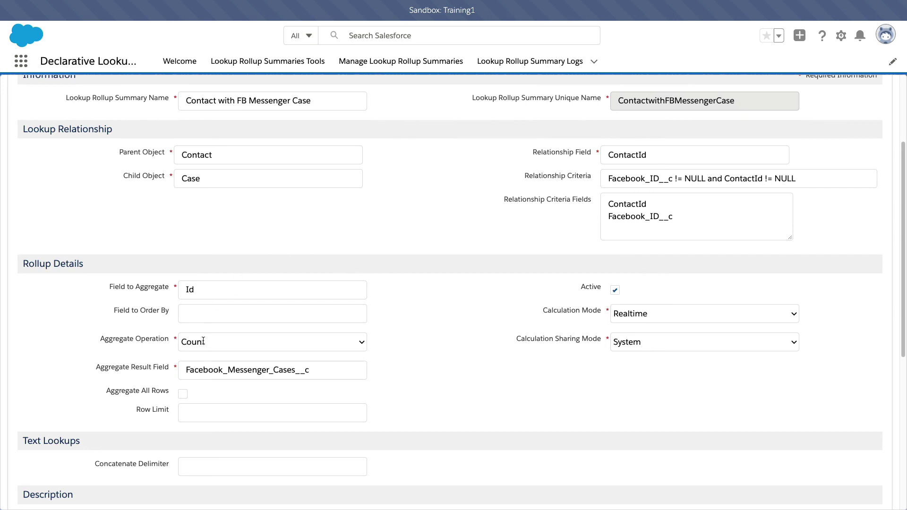
double_click(245, 369)
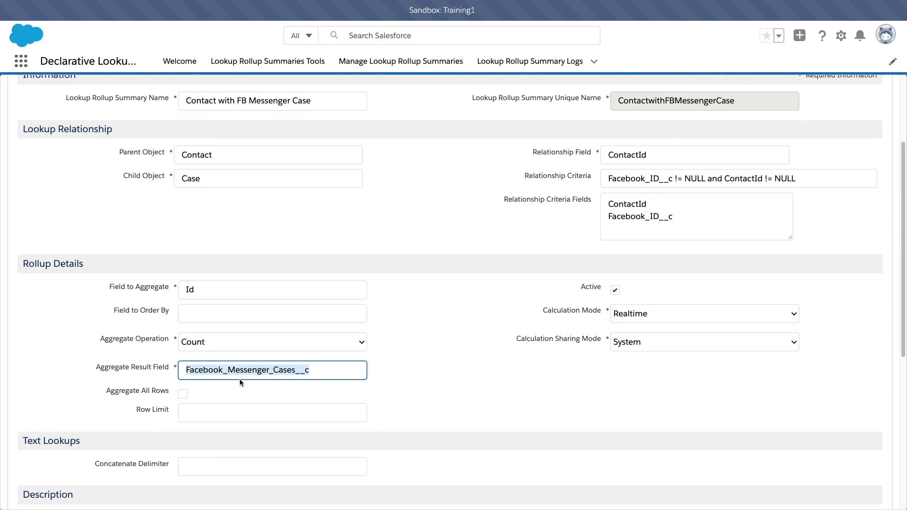
click(439, 353)
scroll(440, 353, up, 3)
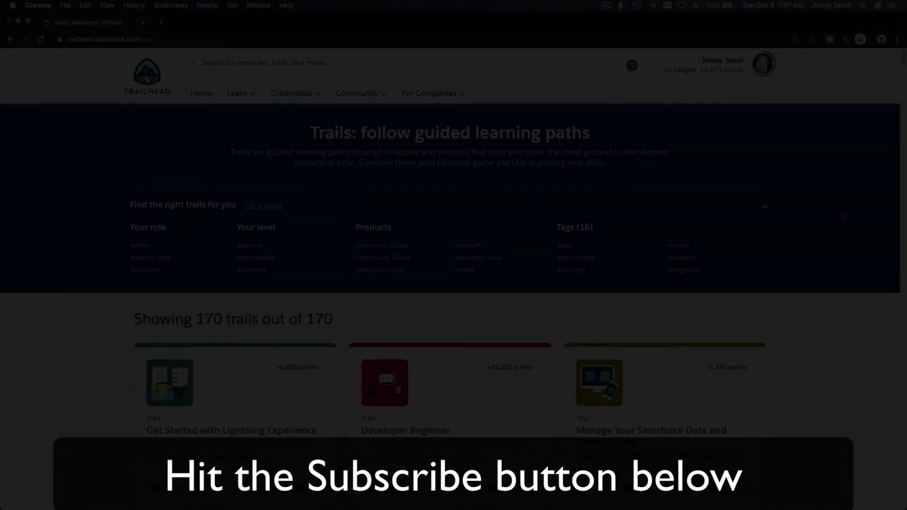
scroll(841, 216, down, 20)
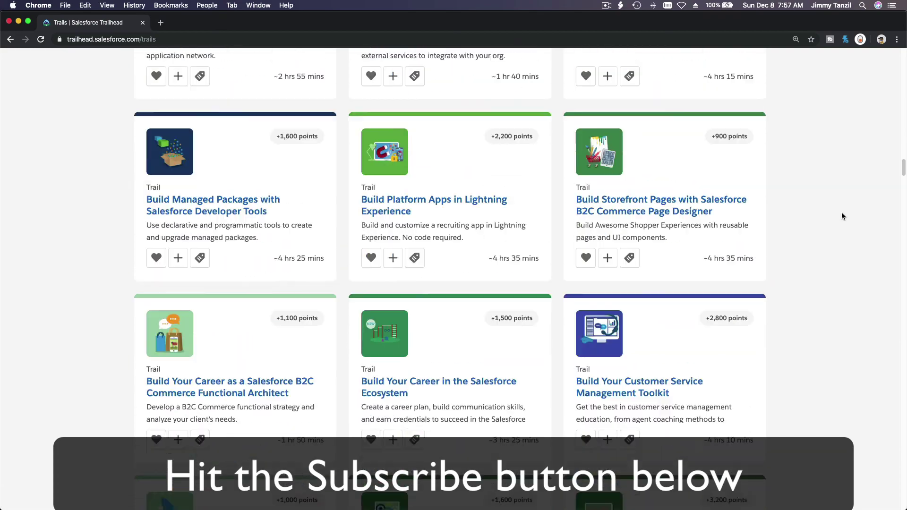
scroll(841, 216, down, 15)
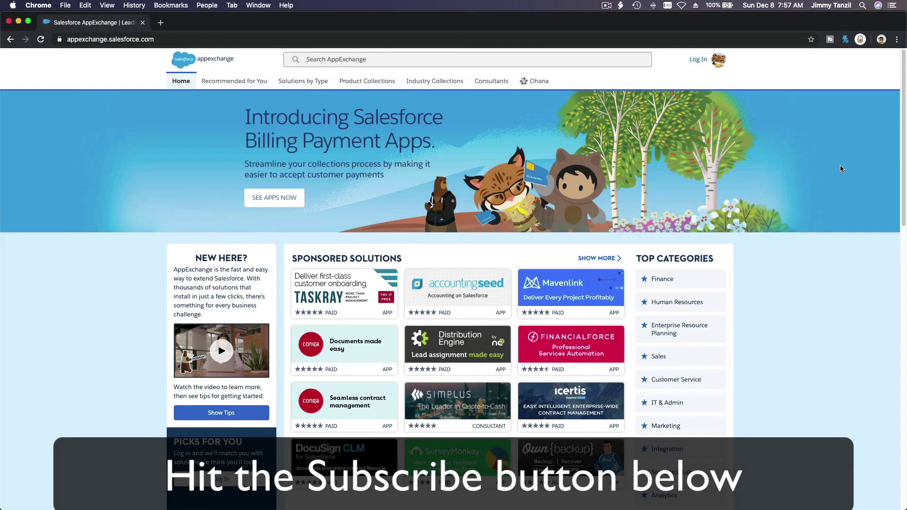
scroll(841, 166, down, 10)
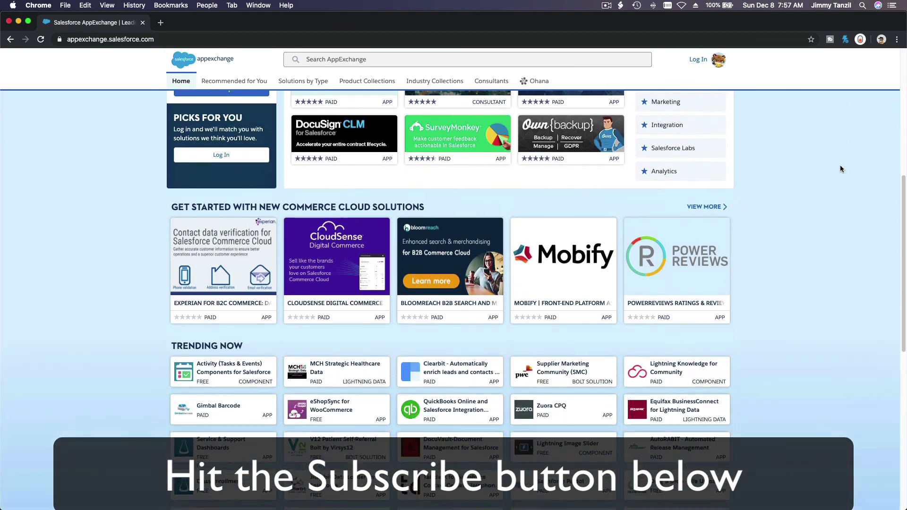